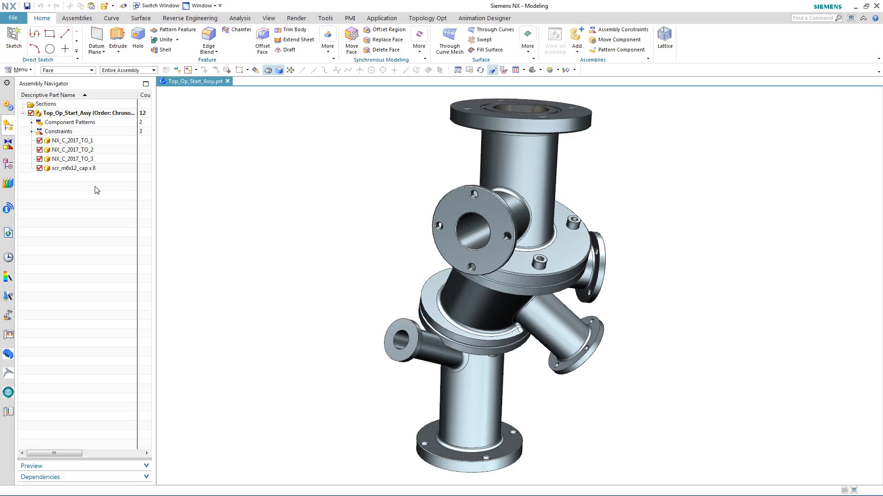
Step: Highlight the components NX_C_2017_TO_1, NX_C_2017_TO_2 and NX_C_2017_TO_3 in turn to examine which pipe section each one forms
{"action": "left_click", "coordinate": [85, 142]}
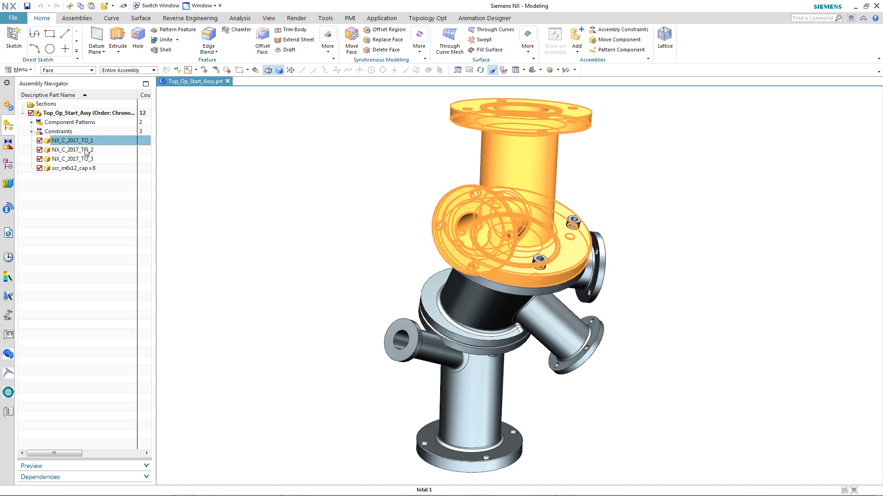
{"action": "left_click", "coordinate": [85, 150]}
{"action": "left_click", "coordinate": [83, 159]}
{"action": "left_click", "coordinate": [73, 244]}
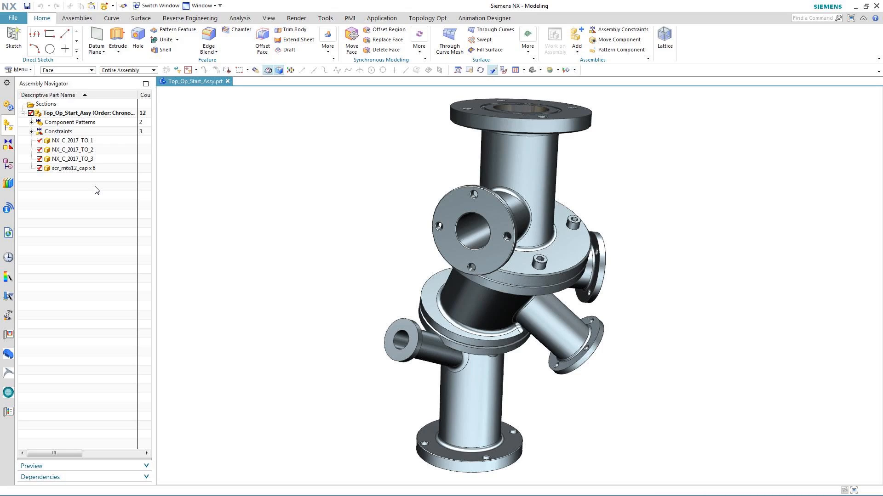
Step: Open the recent part NX Connections 2017 Top Op Start.prt, place it side by side with Top_Op_Start_Assy.prt, and fit its view
{"action": "left_click", "coordinate": [9, 257]}
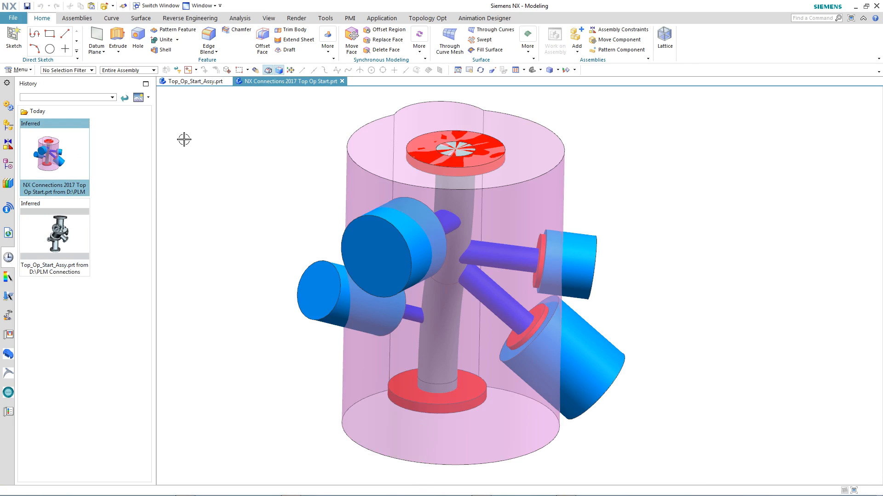
{"action": "left_click", "coordinate": [205, 86]}
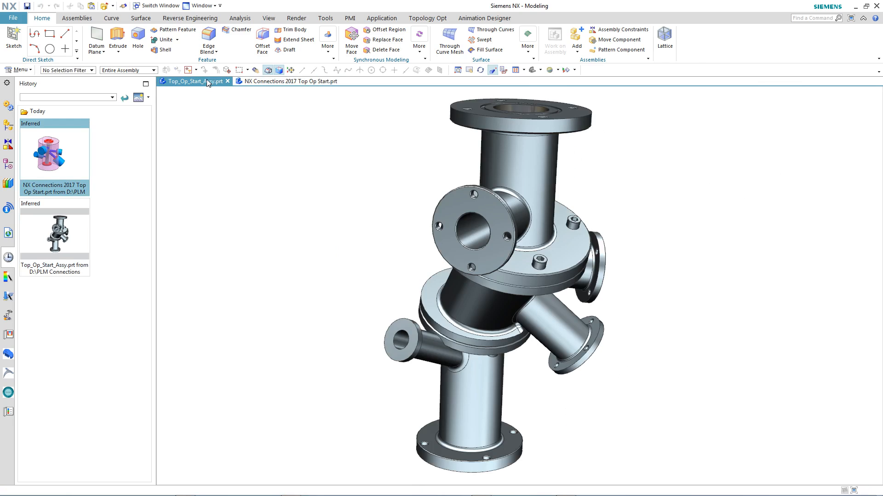
{"action": "left_click_drag", "start_coordinate": [207, 79], "coordinate": [540, 283]}
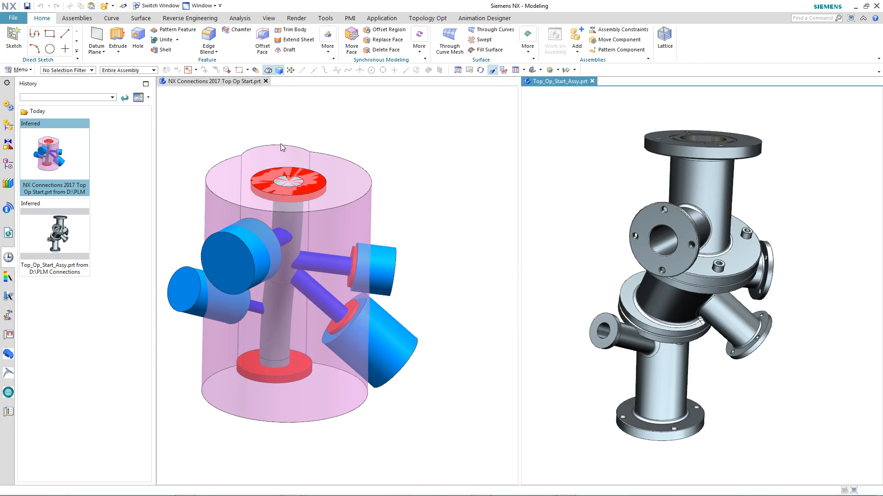
{"action": "double_click", "coordinate": [368, 118]}
{"action": "left_click", "coordinate": [405, 108]}
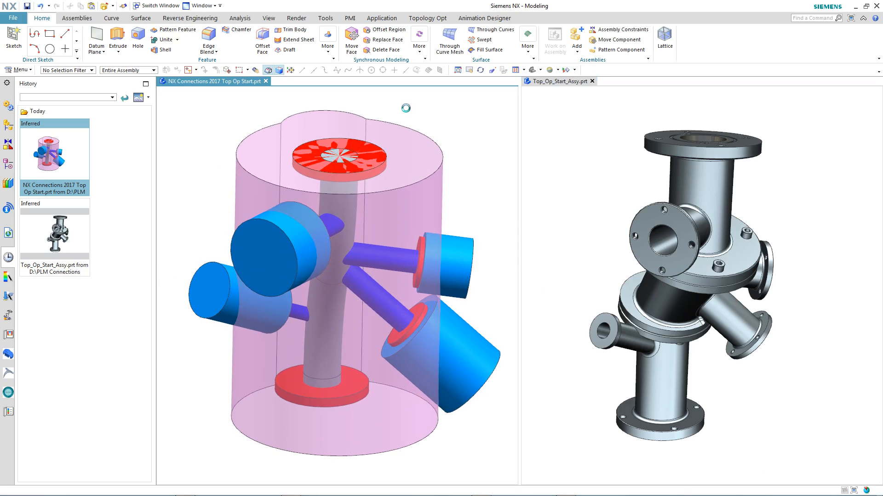
Step: Select the large translucent cylinder body as the topology optimization design space, keeping automatic blending distance
{"action": "left_click", "coordinate": [5, 166]}
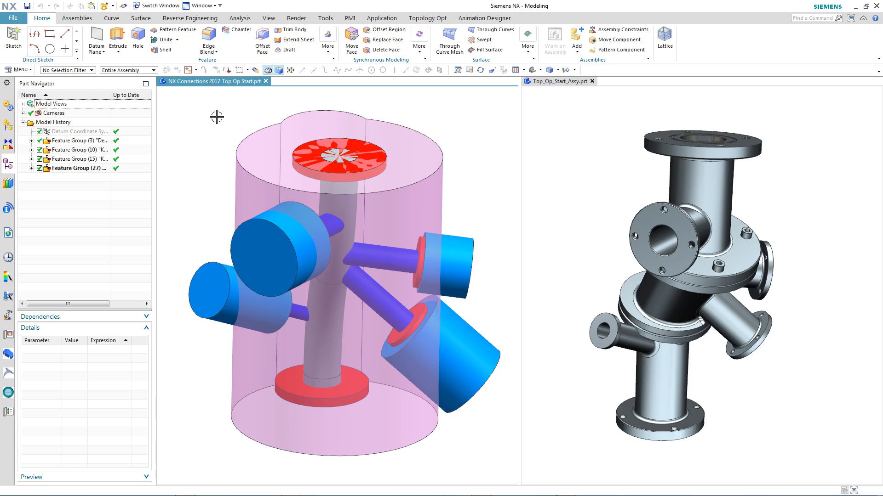
{"action": "left_click", "coordinate": [414, 19]}
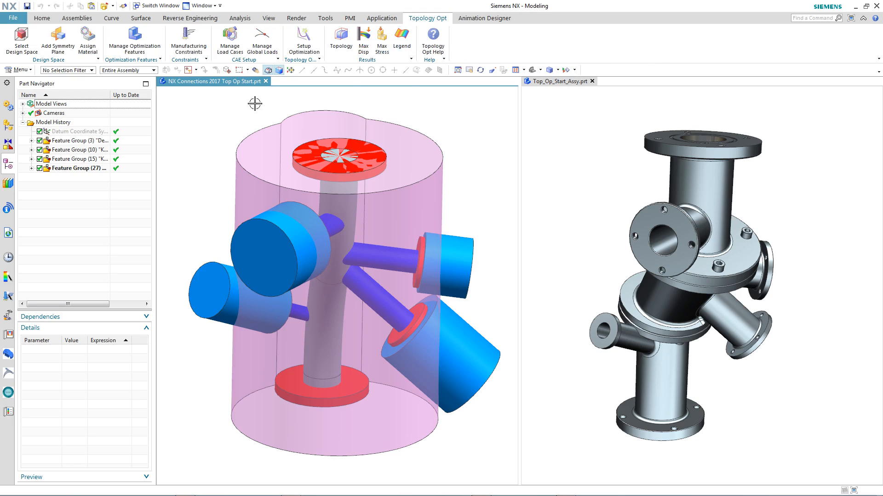
{"action": "left_click", "coordinate": [23, 40]}
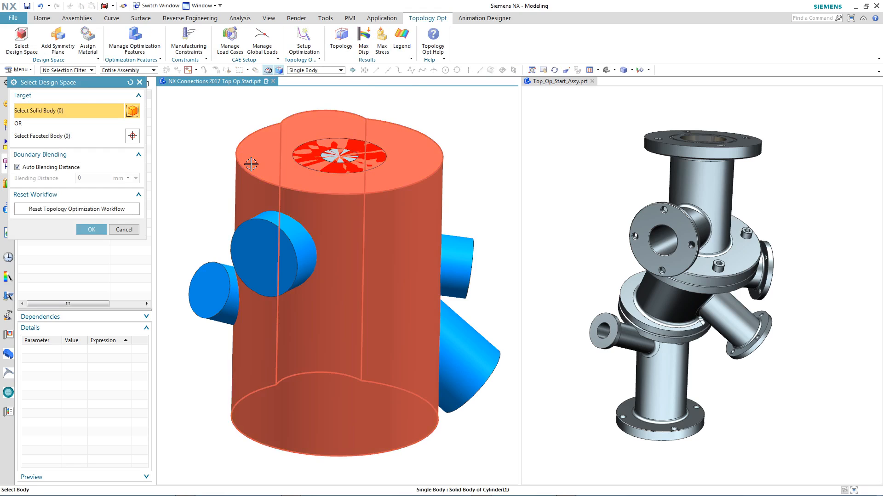
{"action": "left_click", "coordinate": [246, 161]}
{"action": "left_click", "coordinate": [101, 230]}
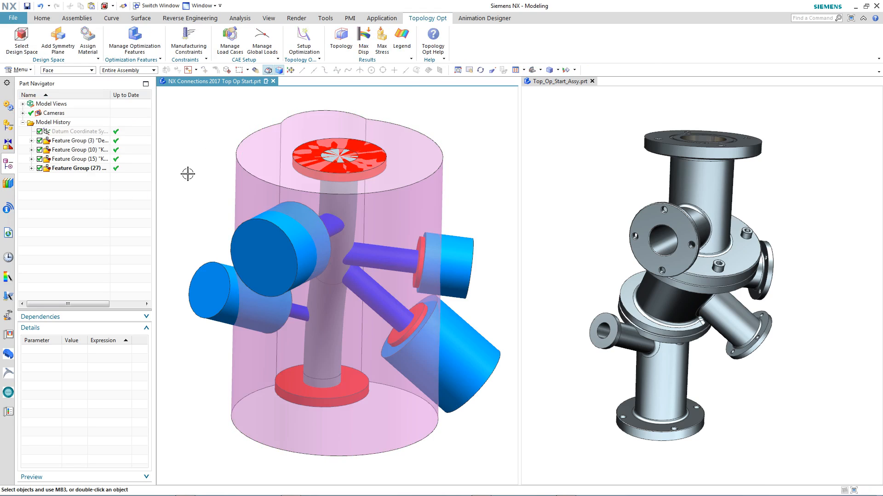
Step: Review the optimization feature list, checking the geometry settings of UNPARAMETERIZED_FEATURE(21) and CYLINDER(19)
{"action": "left_click", "coordinate": [135, 36]}
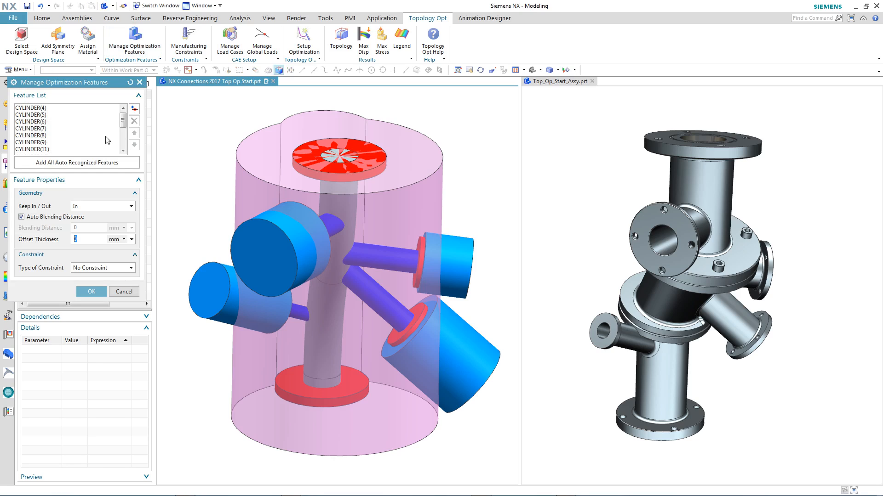
{"action": "left_click_drag", "start_coordinate": [122, 121], "coordinate": [122, 149]}
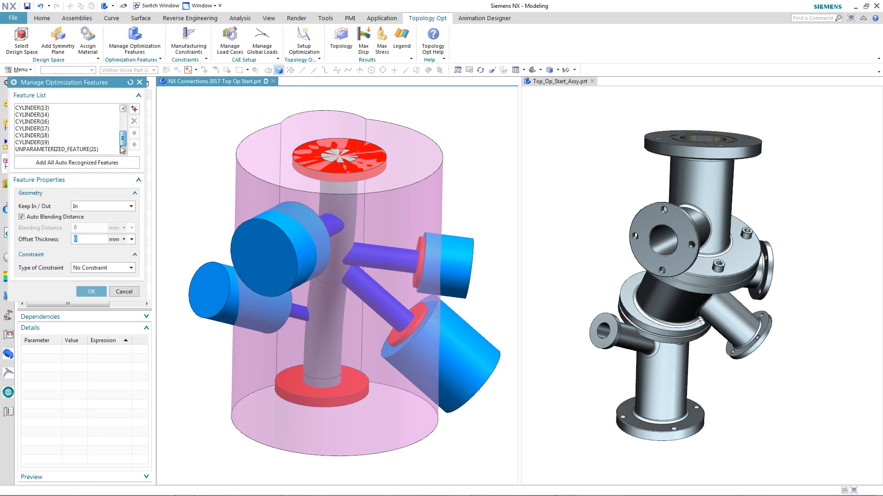
{"action": "left_click", "coordinate": [89, 150]}
{"action": "left_click", "coordinate": [46, 143]}
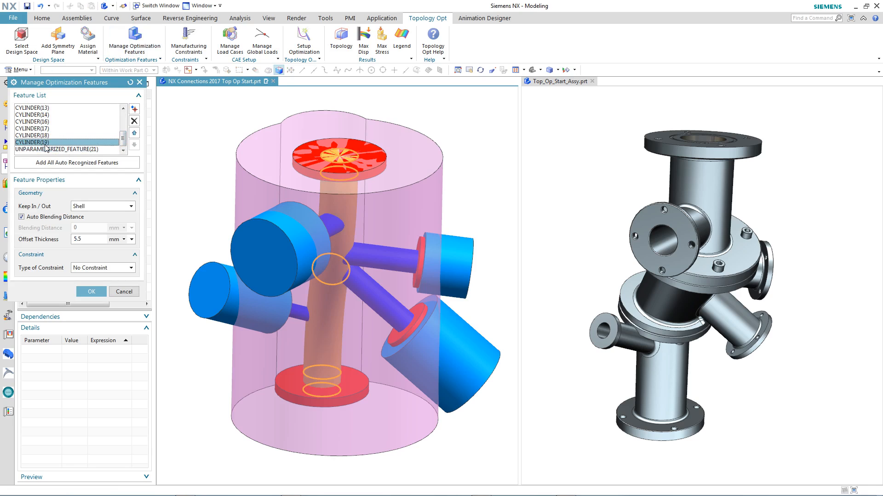
{"action": "left_click", "coordinate": [92, 292]}
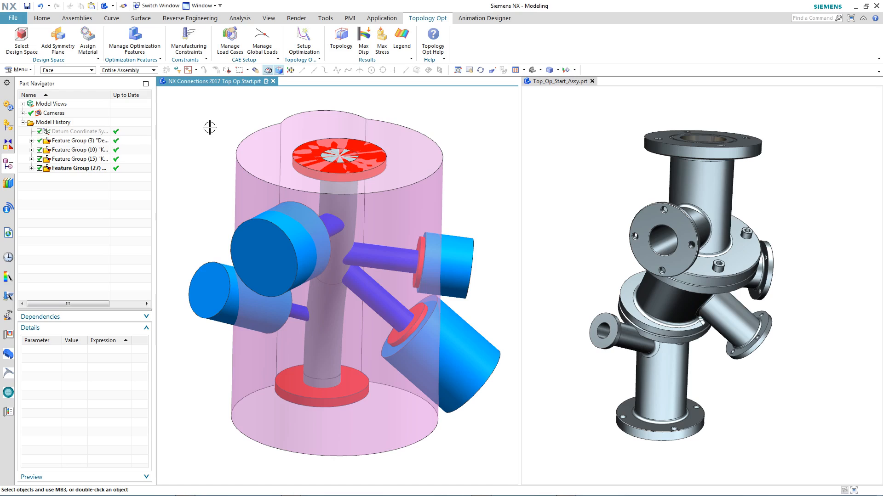
Step: Review Load Case 1 for CYLINDER(4), CYLINDER(5), CYLINDER(8) and UNPARAMETERIZED_FEATURE(21), checking their constraints and loads
{"action": "left_click", "coordinate": [230, 41]}
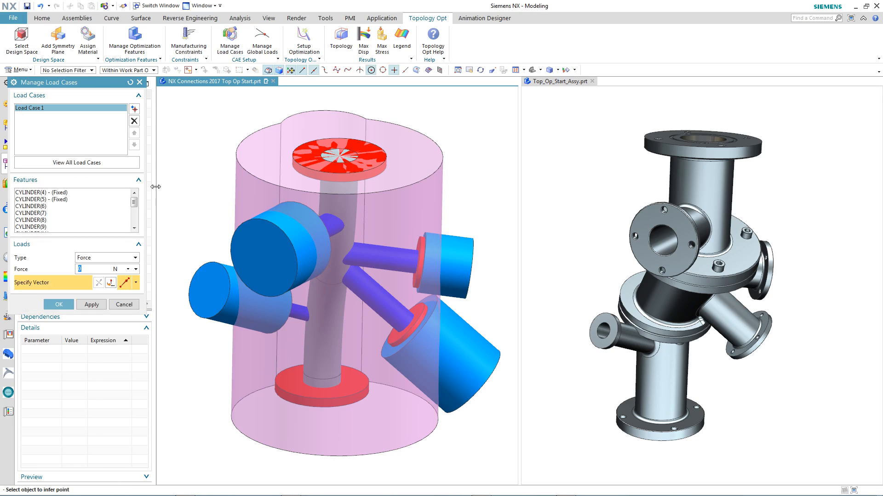
{"action": "left_click", "coordinate": [58, 193]}
{"action": "left_click", "coordinate": [61, 201]}
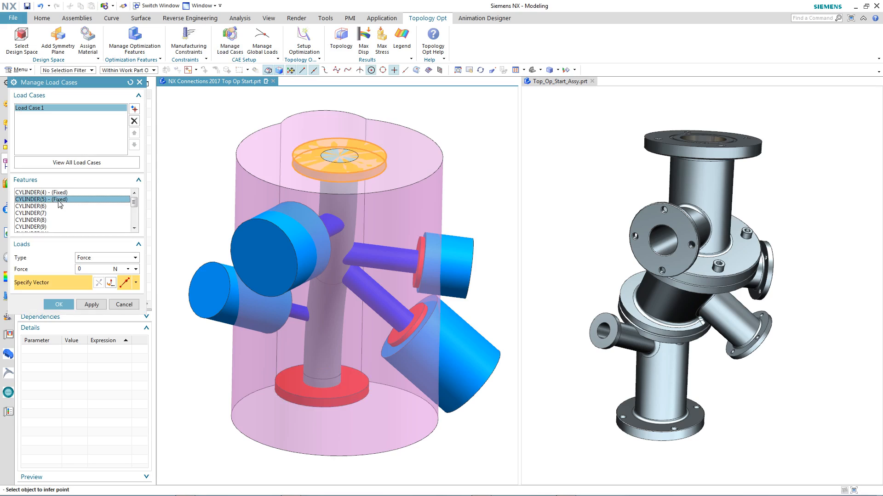
{"action": "left_click", "coordinate": [72, 220]}
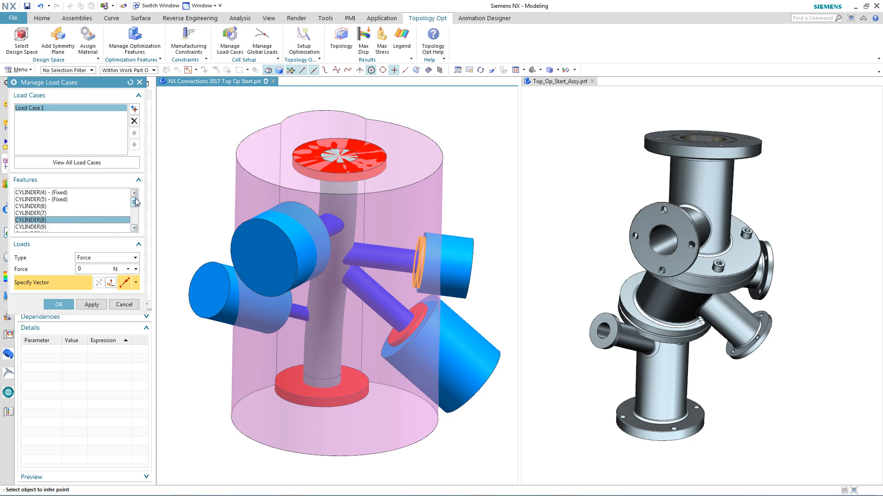
{"action": "scroll", "coordinate": [135, 218], "scroll_direction": "down", "scroll_amount": 3}
{"action": "left_click", "coordinate": [94, 227]}
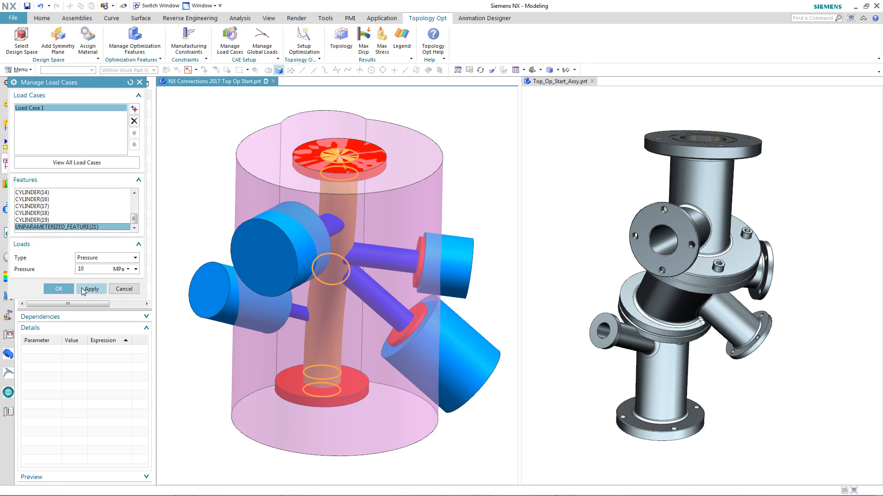
{"action": "left_click", "coordinate": [59, 289]}
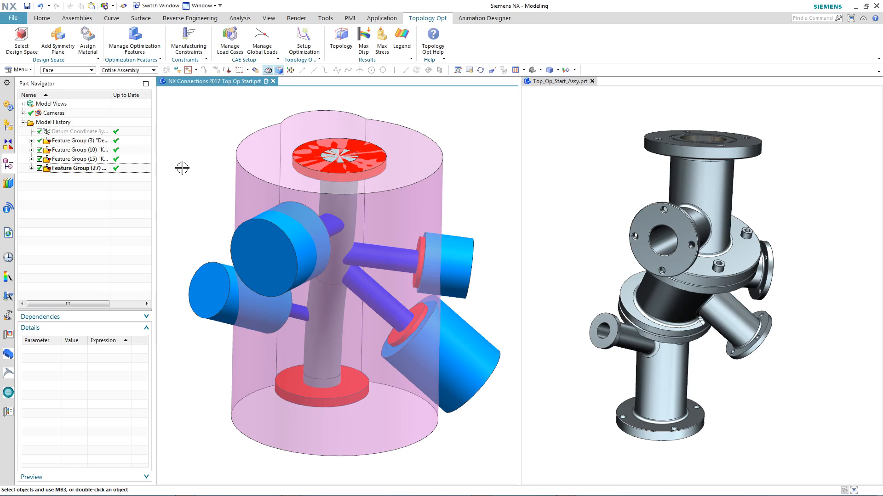
Step: Run the topology optimization with the existing resolution and mass target, and accept the finished result
{"action": "left_click", "coordinate": [304, 42]}
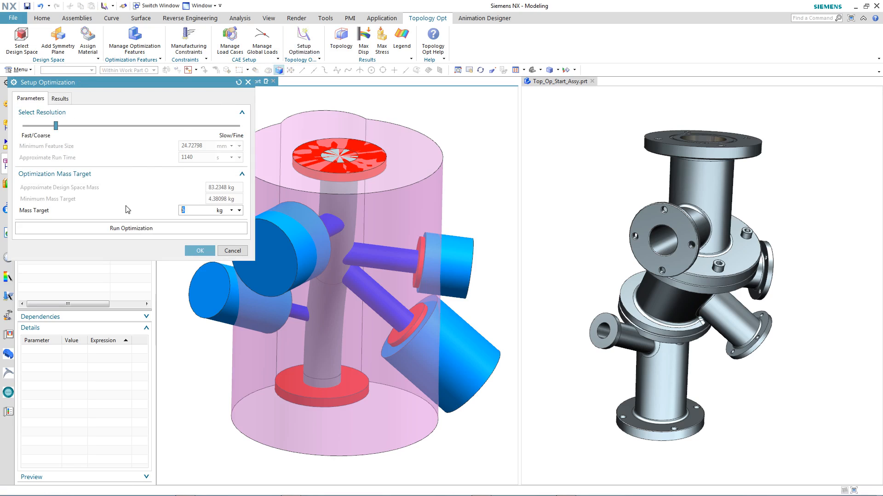
{"action": "left_click", "coordinate": [127, 227]}
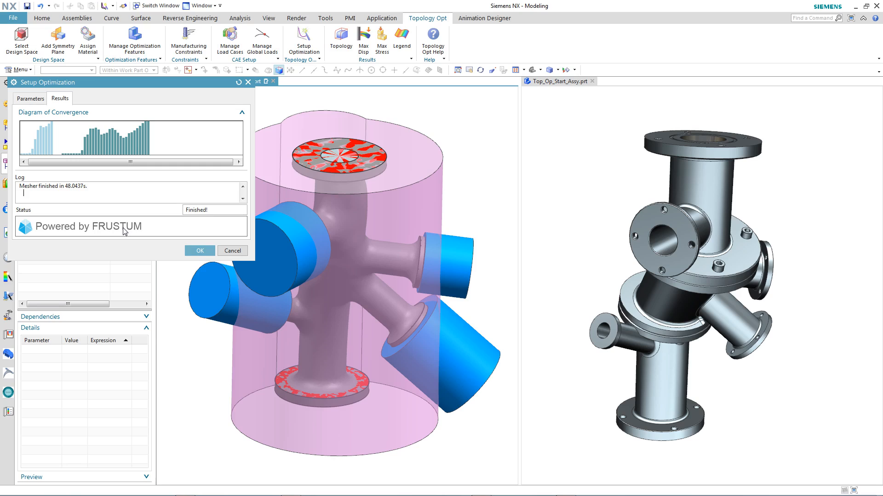
{"action": "left_click", "coordinate": [199, 250]}
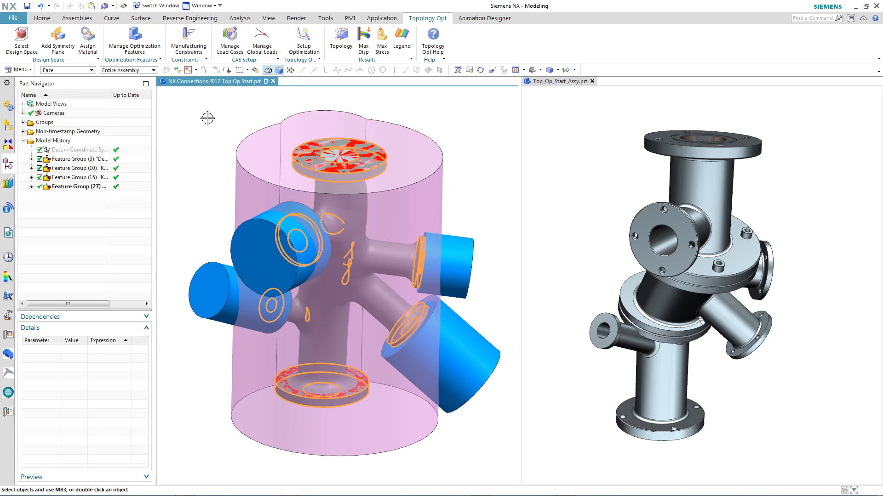
Step: Hide all solid bodies so that only the optimized facet body is displayed
{"action": "key", "text": "ctrl+w"}
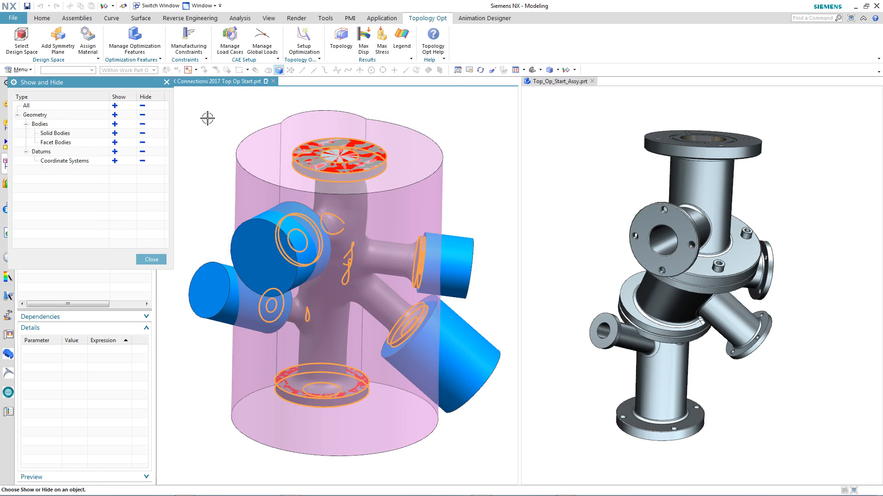
{"action": "left_click", "coordinate": [143, 134]}
{"action": "left_click", "coordinate": [151, 259]}
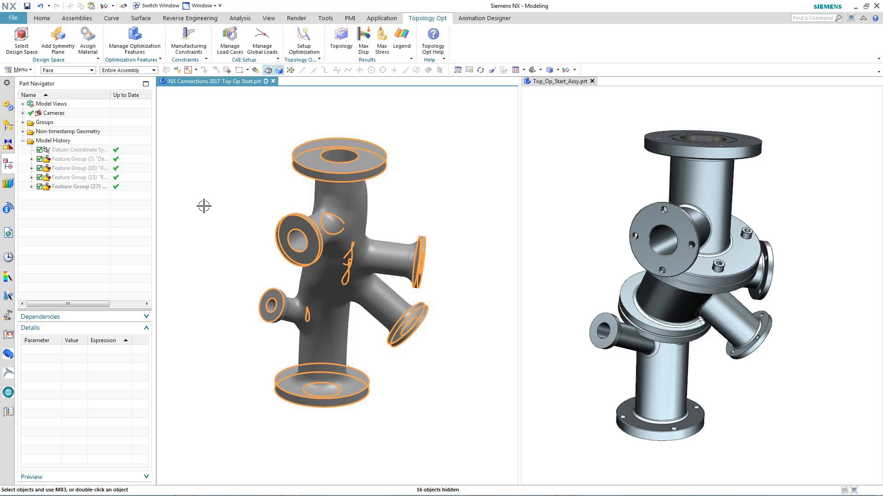
Step: Display the maximum displacement and maximum stress results on the optimized body to examine them
{"action": "left_click", "coordinate": [363, 44]}
{"action": "left_click", "coordinate": [382, 43]}
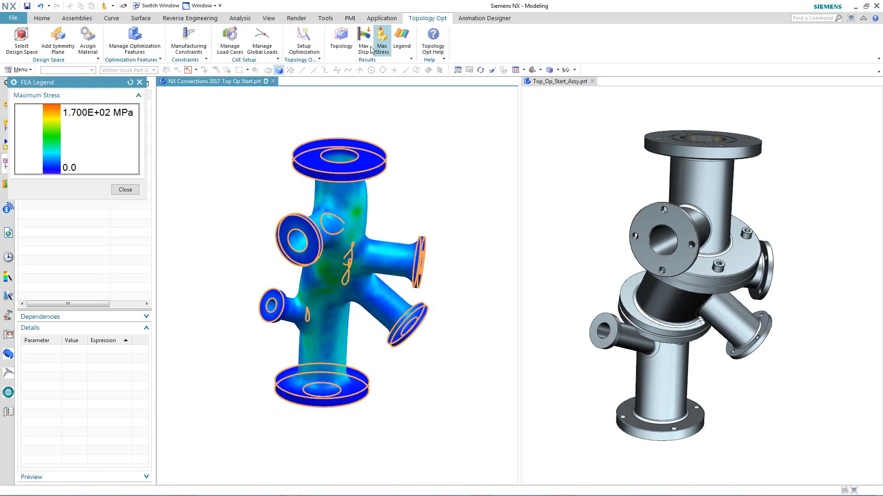
{"action": "left_click", "coordinate": [126, 190]}
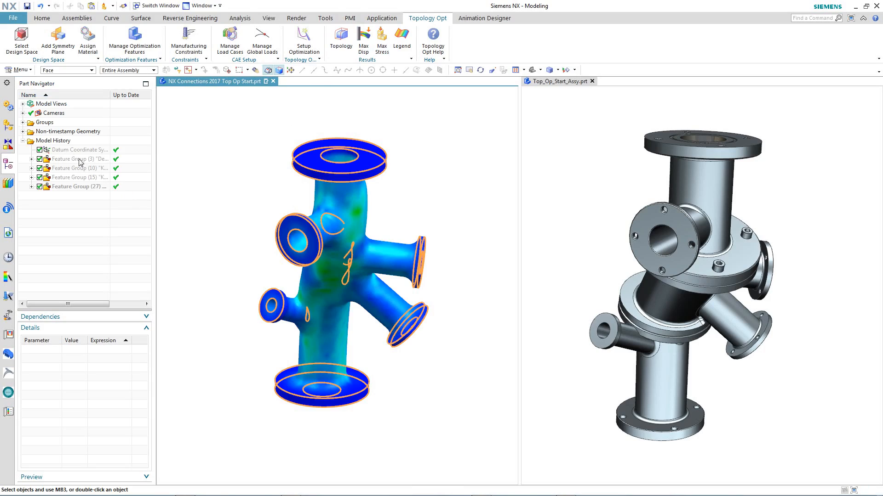
Step: Switch the displayed result back to TOPOPT_RESULT in the non-timestamp geometry
{"action": "left_click", "coordinate": [23, 132]}
{"action": "left_click", "coordinate": [40, 159]}
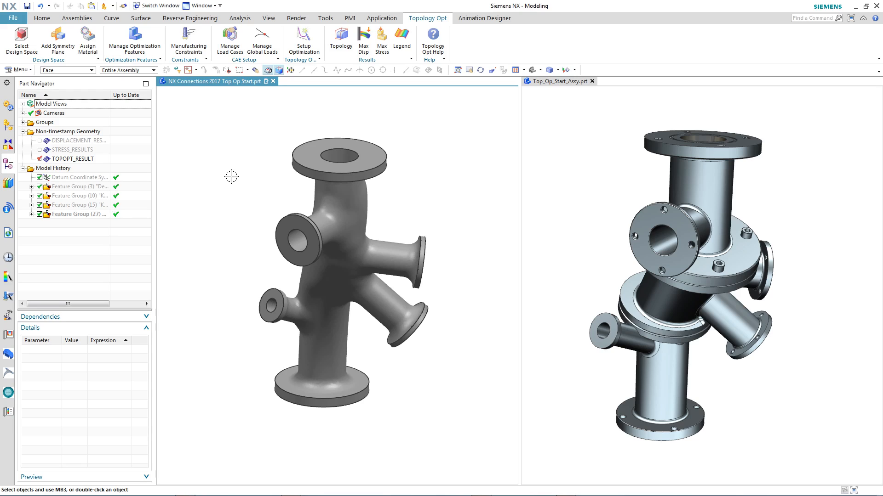
{"action": "left_click", "coordinate": [23, 132]}
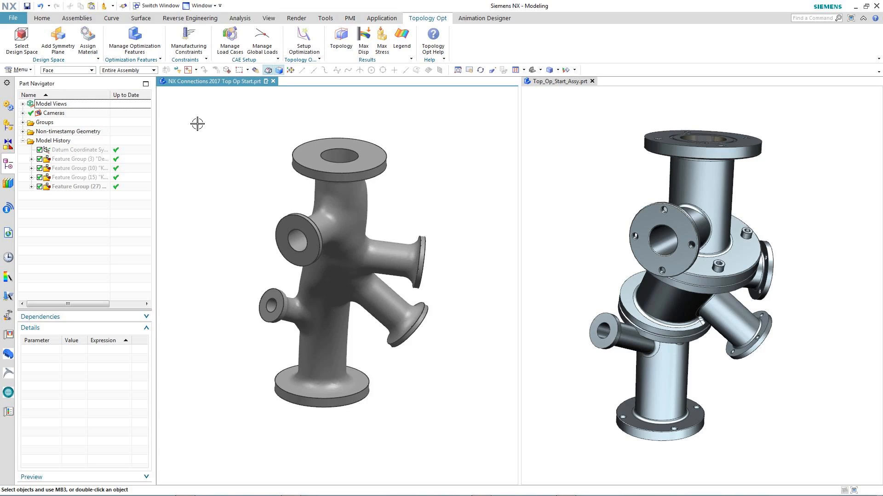
Step: Convert the optimized facet body to a convergent body, hiding the input body
{"action": "left_click", "coordinate": [202, 21]}
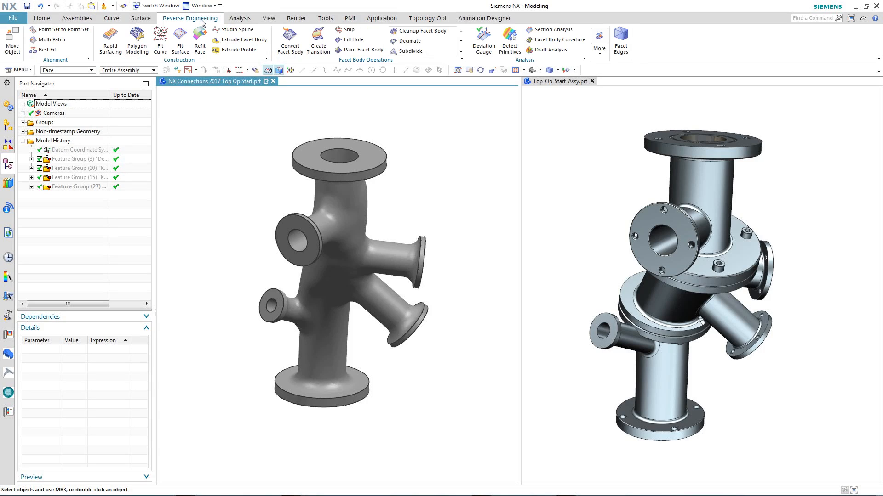
{"action": "left_click", "coordinate": [290, 41]}
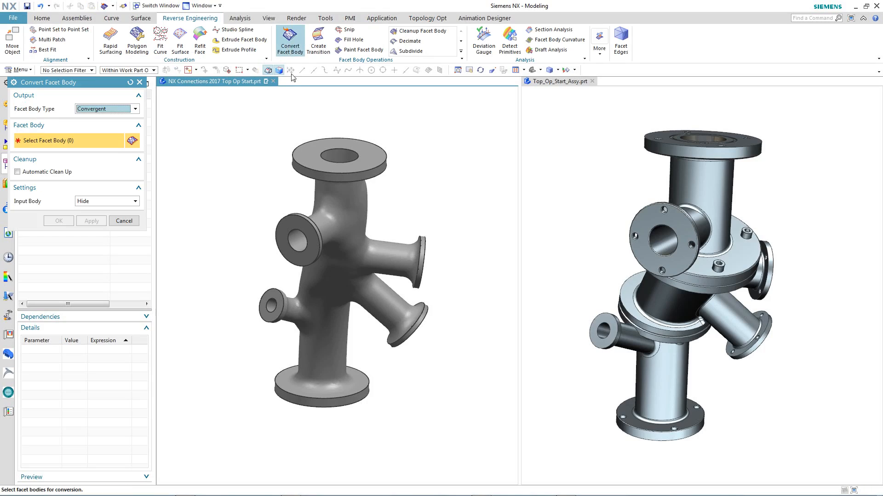
{"action": "left_click", "coordinate": [311, 150]}
{"action": "left_click", "coordinate": [59, 221]}
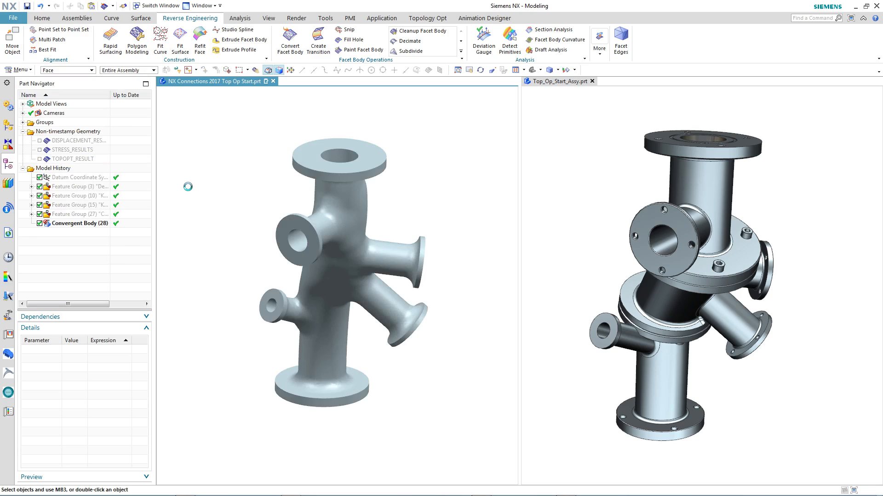
Step: Clip the converted body with Section 1 to examine its internal passages, and turn the clipping off again
{"action": "left_click", "coordinate": [8, 125]}
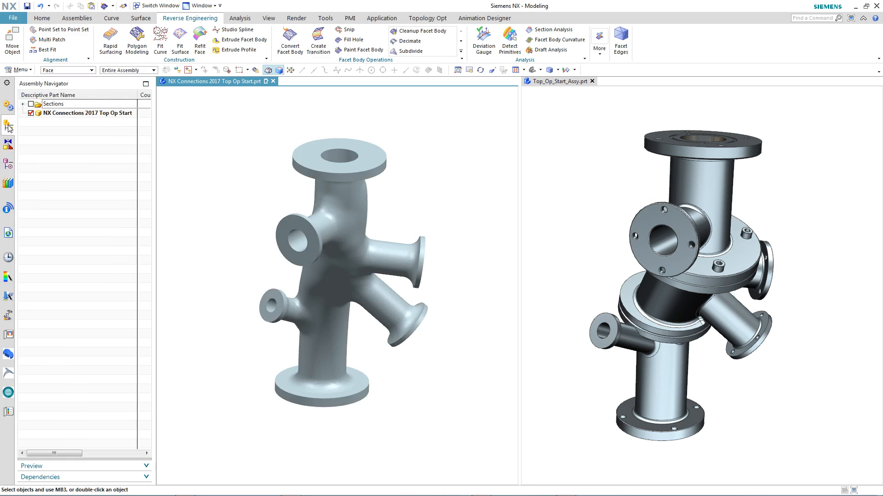
{"action": "left_click", "coordinate": [22, 104]}
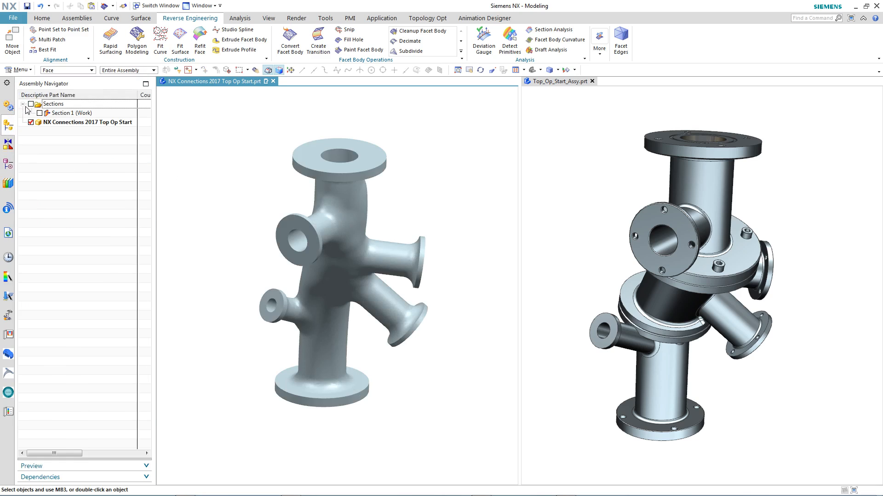
{"action": "right_click", "coordinate": [67, 116]}
{"action": "left_click", "coordinate": [75, 120]}
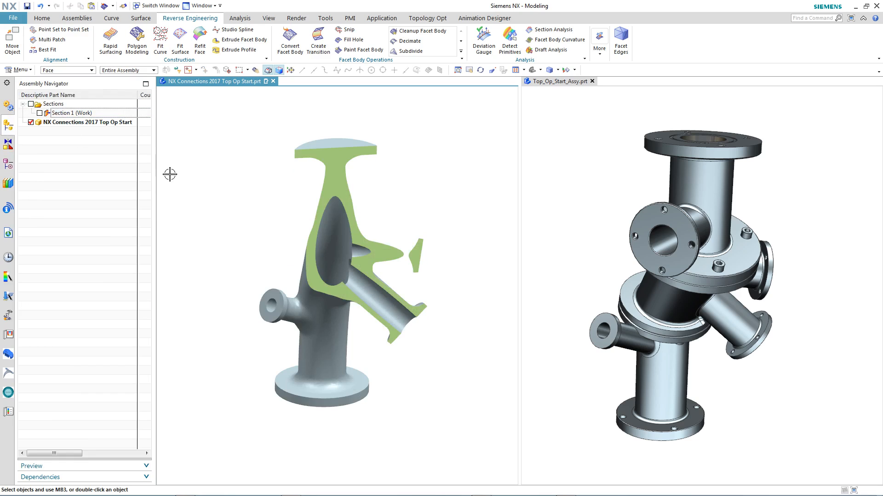
{"action": "right_click", "coordinate": [86, 118]}
{"action": "left_click", "coordinate": [101, 121]}
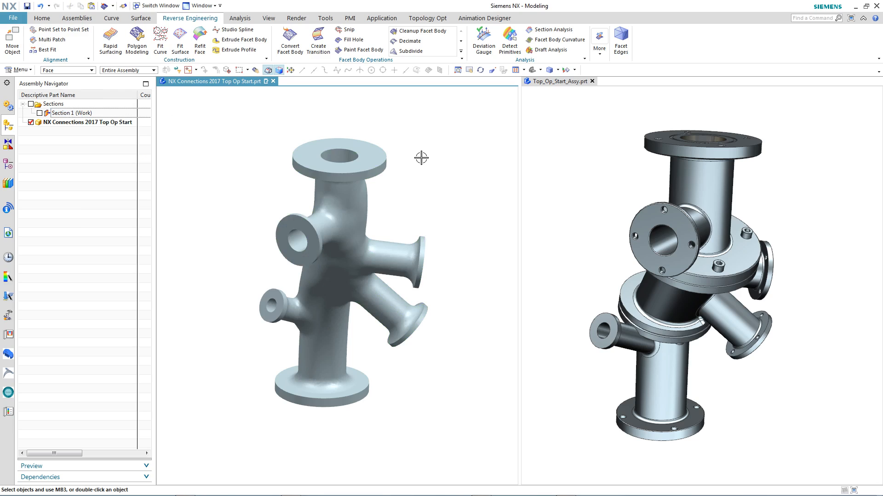
Step: Make Top_Op_Start_Assy the active part and restrict the selection filter to Face
{"action": "left_click", "coordinate": [42, 18]}
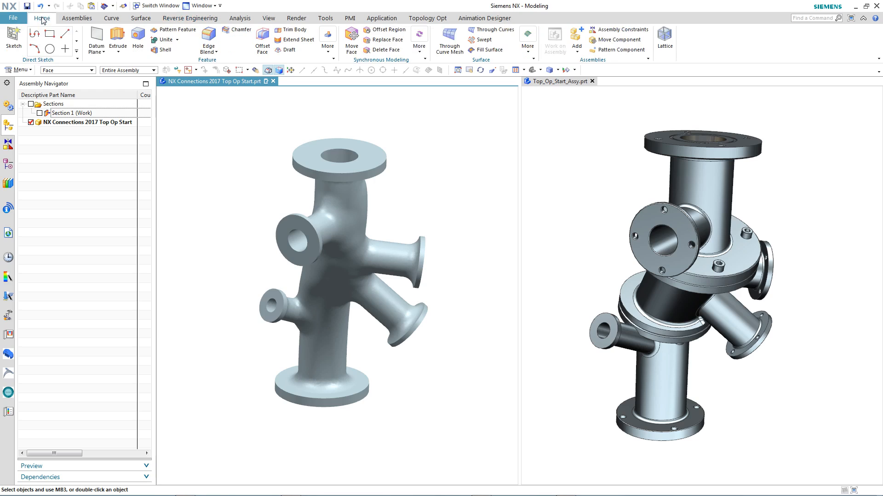
{"action": "left_click", "coordinate": [541, 152]}
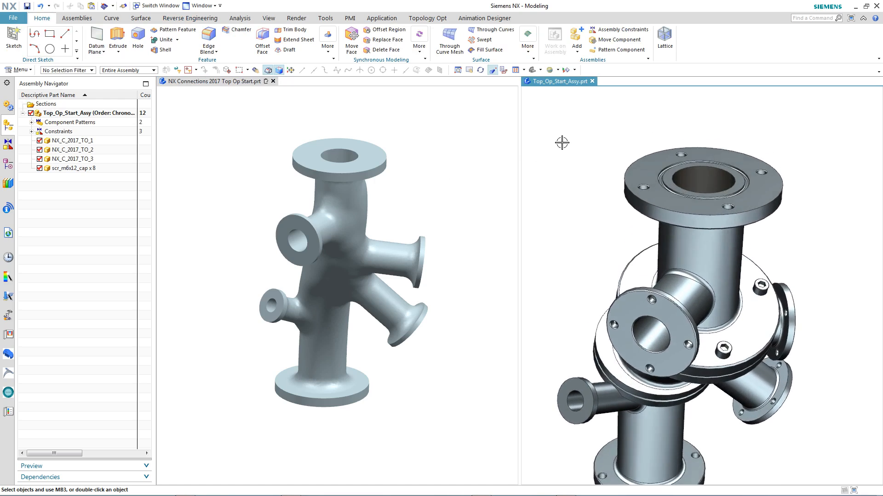
{"action": "right_click", "coordinate": [582, 124]}
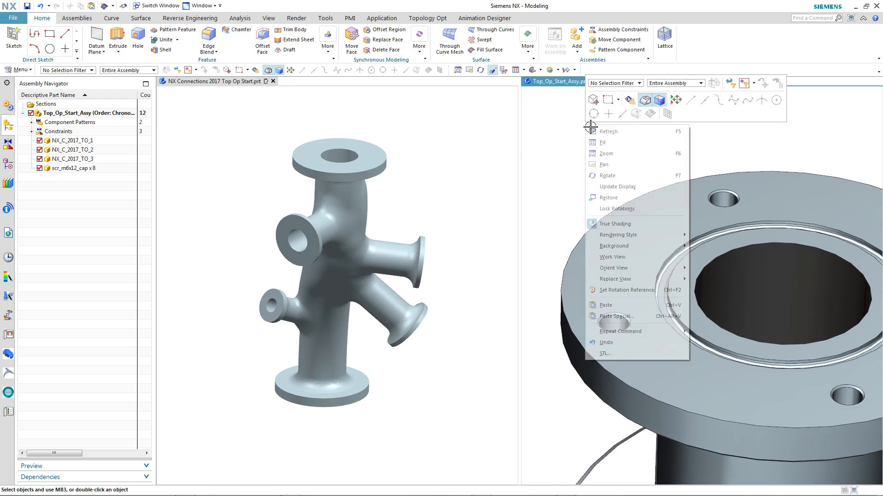
{"action": "left_click", "coordinate": [616, 83]}
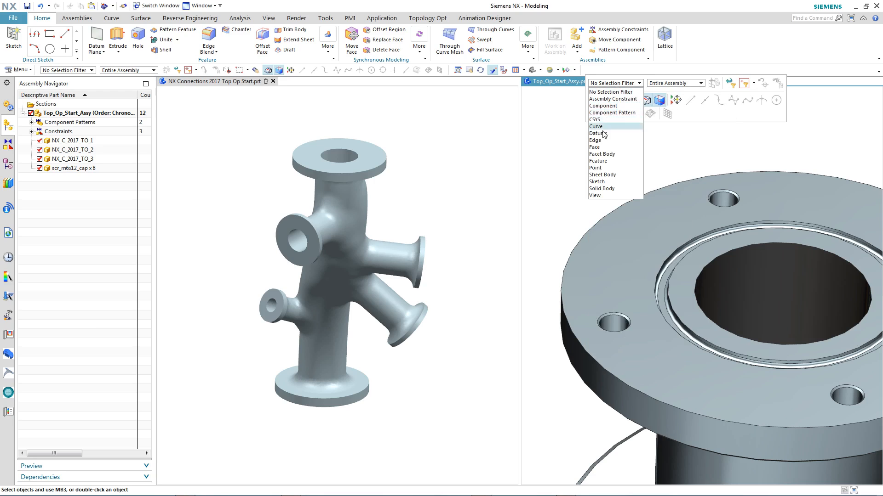
{"action": "left_click", "coordinate": [595, 147]}
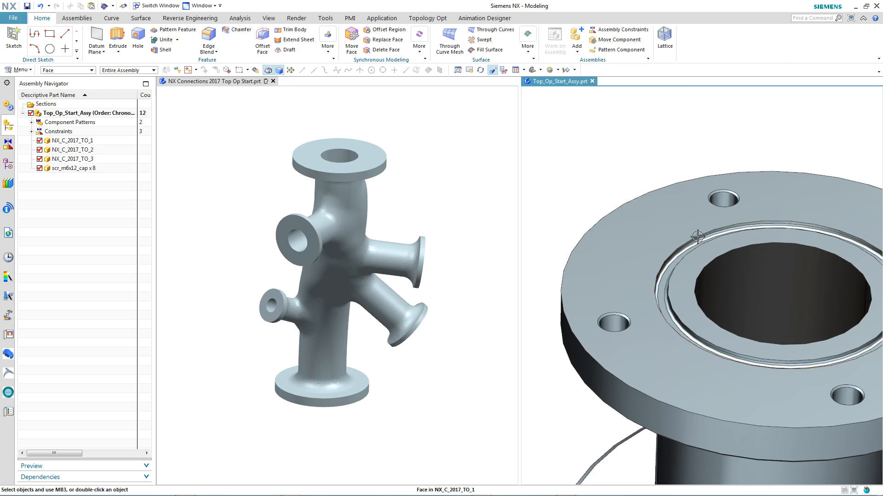
Step: Copy the five groove faces of the upper flange and the bolt-hole face of the lower flange into the optimized part
{"action": "left_click", "coordinate": [688, 248]}
{"action": "left_click", "coordinate": [670, 271]}
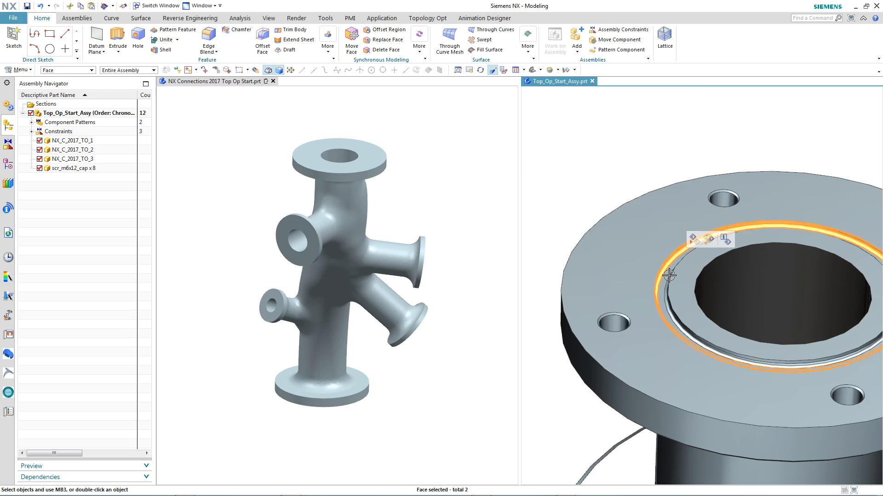
{"action": "left_click", "coordinate": [658, 291]}
{"action": "left_click", "coordinate": [669, 311]}
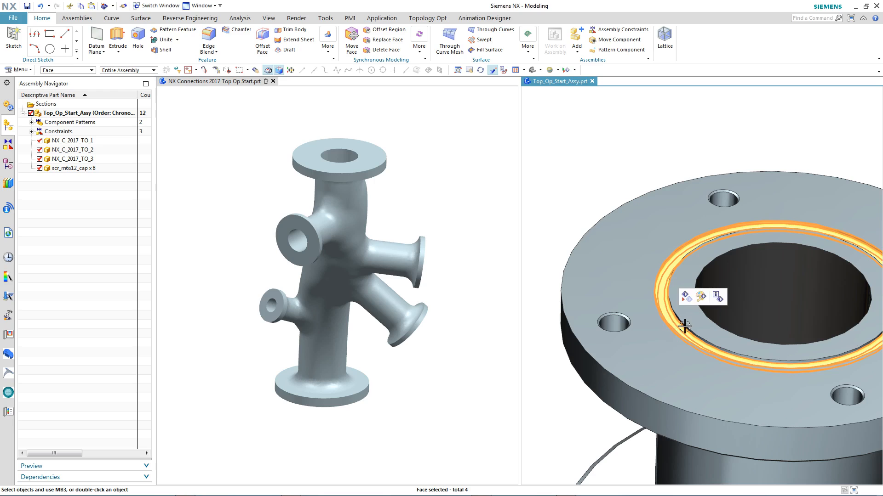
{"action": "left_click", "coordinate": [689, 330]}
{"action": "scroll", "coordinate": [693, 188], "scroll_direction": "down", "scroll_amount": 5}
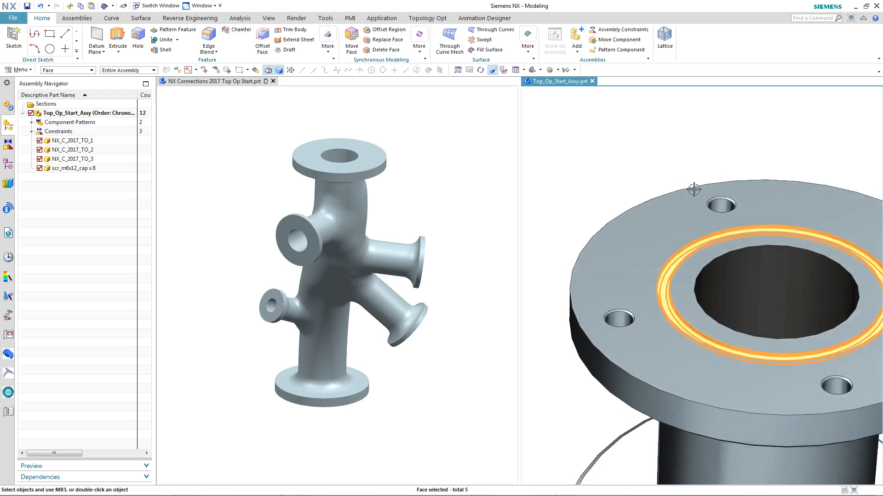
{"action": "middle_click_drag", "start_coordinate": [693, 189], "coordinate": [584, 285]}
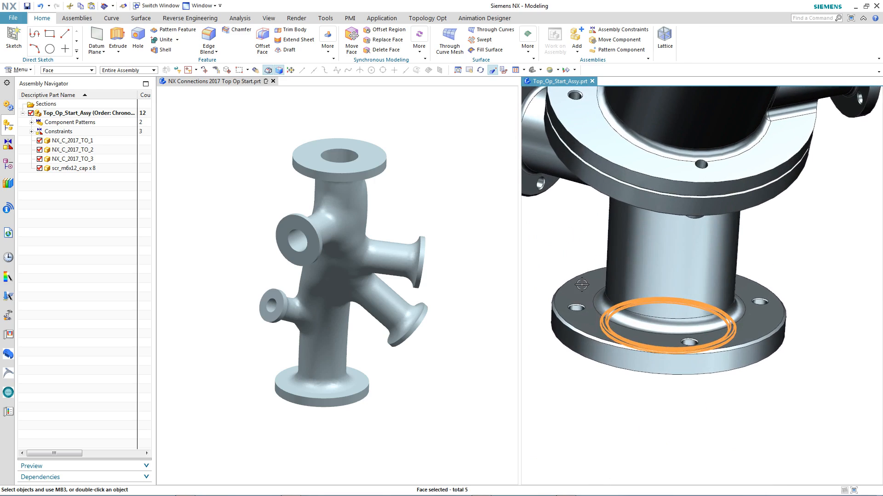
{"action": "left_click", "coordinate": [584, 286]}
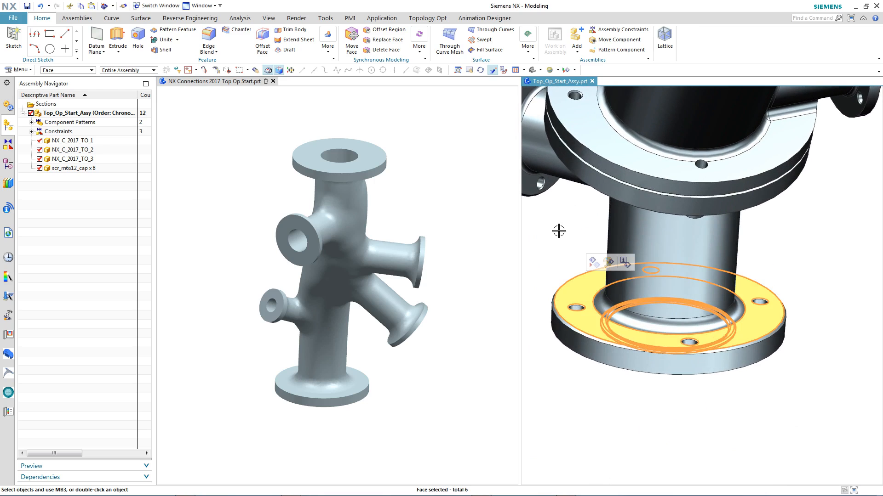
{"action": "key", "text": "ctrl+c"}
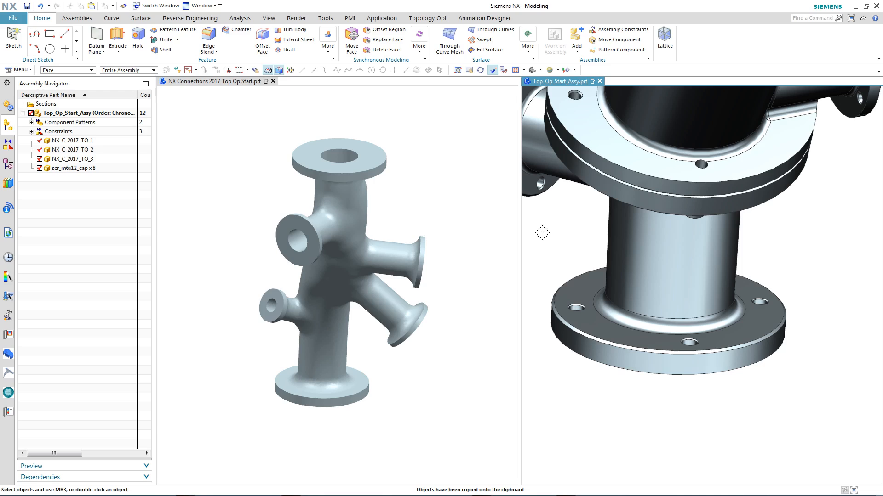
{"action": "left_click", "coordinate": [344, 123]}
{"action": "key", "text": "ctrl+v"}
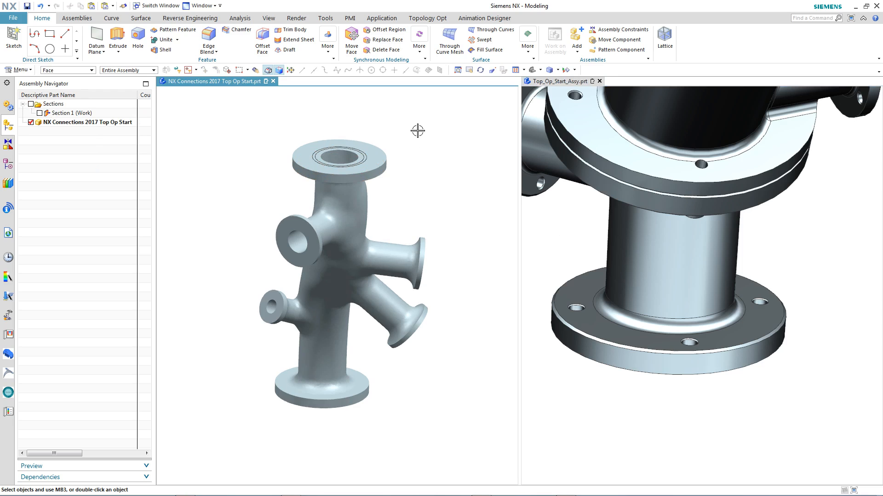
Step: Extend the outer and inner edges of the pasted groove sheet on the upper flange with an offset of 10 mm
{"action": "scroll", "coordinate": [418, 130], "scroll_direction": "up", "scroll_amount": 5}
{"action": "scroll", "coordinate": [418, 122], "scroll_direction": "up", "scroll_amount": 4}
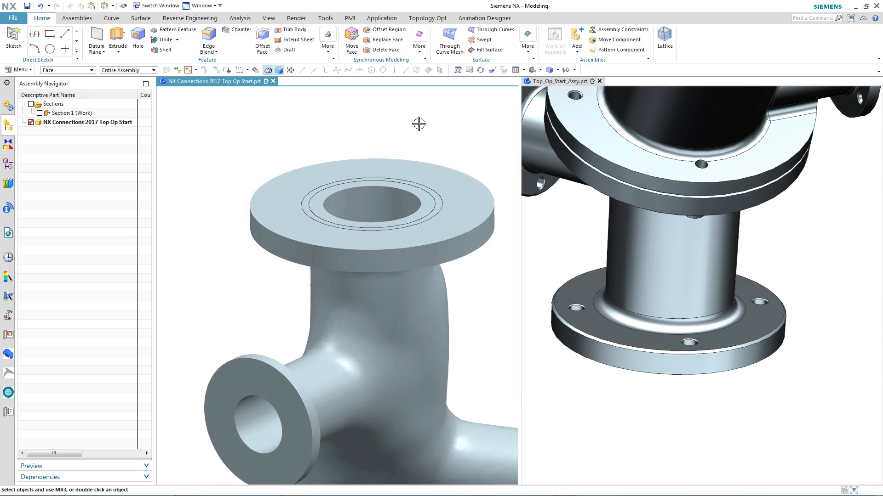
{"action": "left_click", "coordinate": [143, 20]}
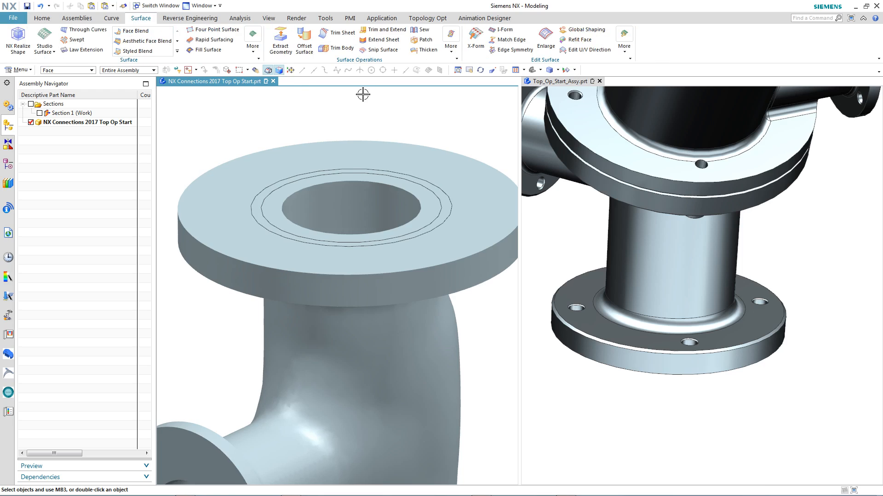
{"action": "left_click", "coordinate": [376, 41]}
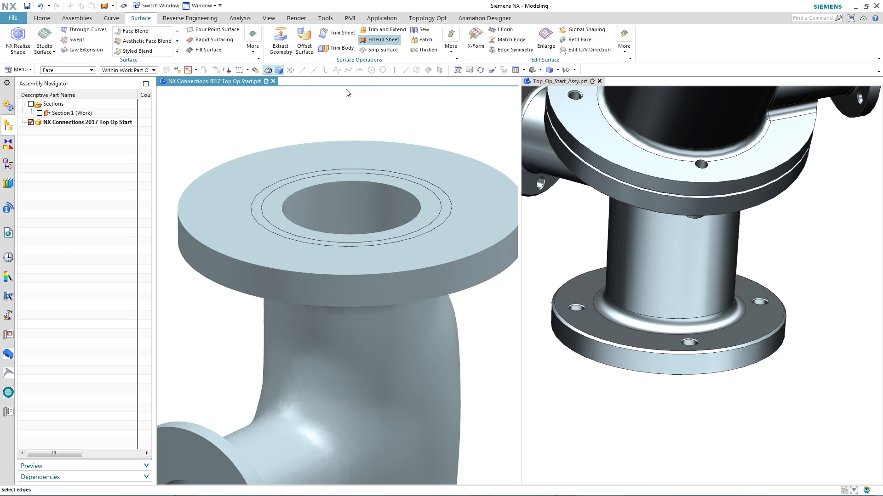
{"action": "left_click", "coordinate": [309, 177]}
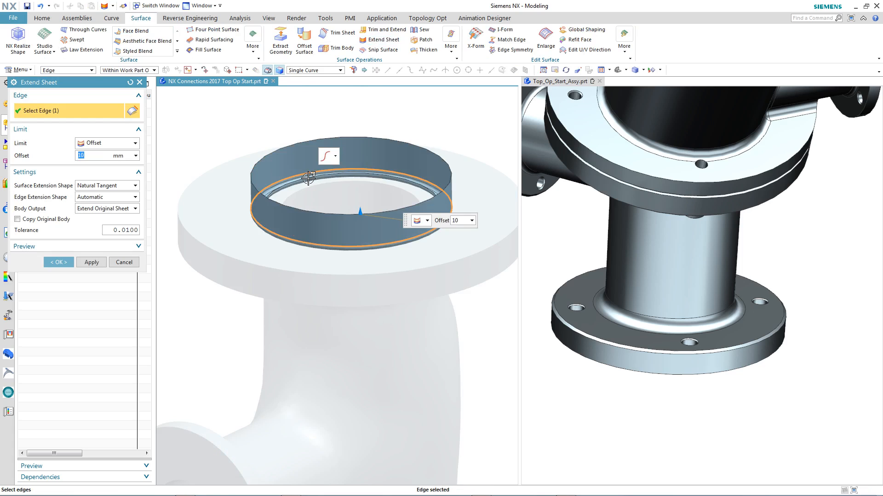
{"action": "left_click", "coordinate": [309, 178]}
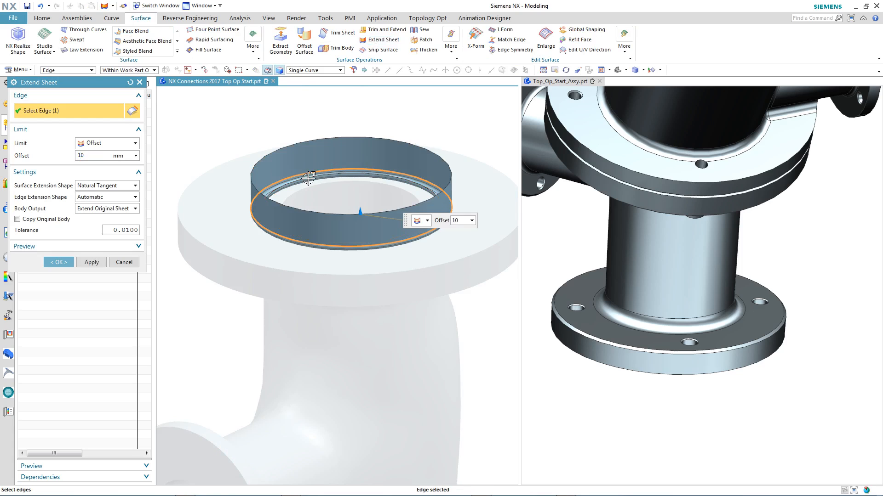
{"action": "middle_click", "coordinate": [195, 162]}
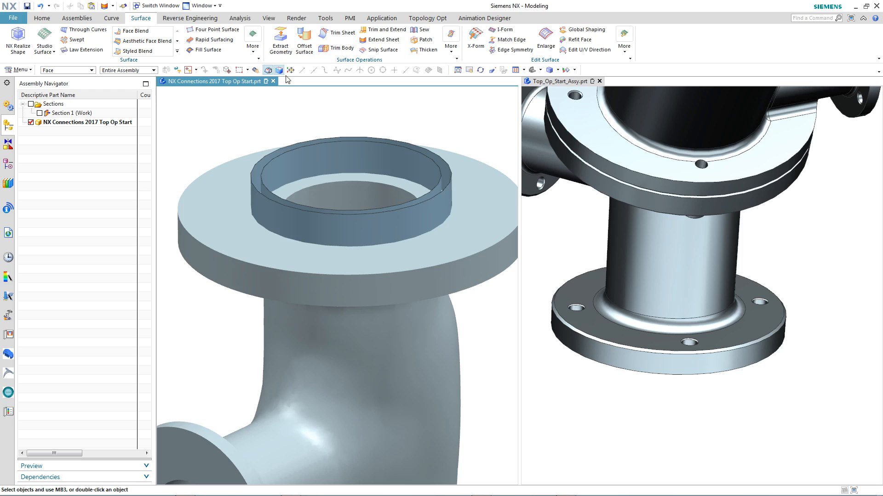
Step: Trim the convergent manifold body with the extended groove sheet, and hide the sheet
{"action": "left_click", "coordinate": [336, 48]}
{"action": "left_click", "coordinate": [235, 181]}
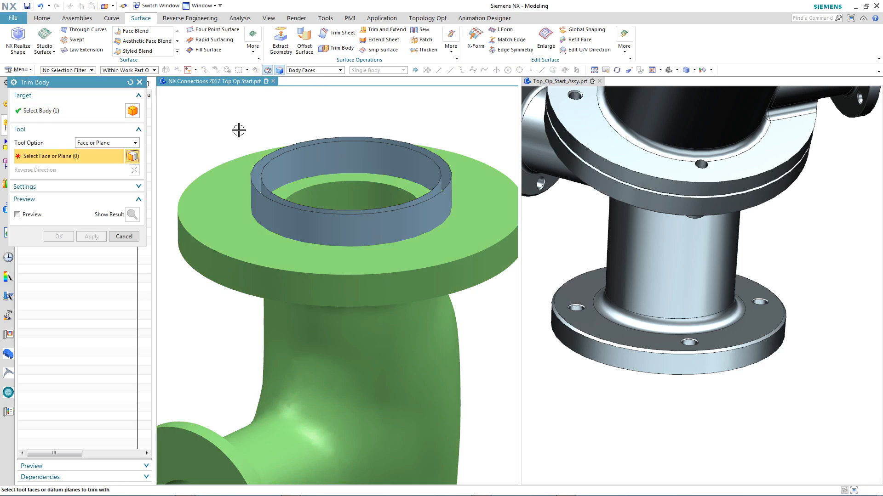
{"action": "left_click", "coordinate": [289, 161]}
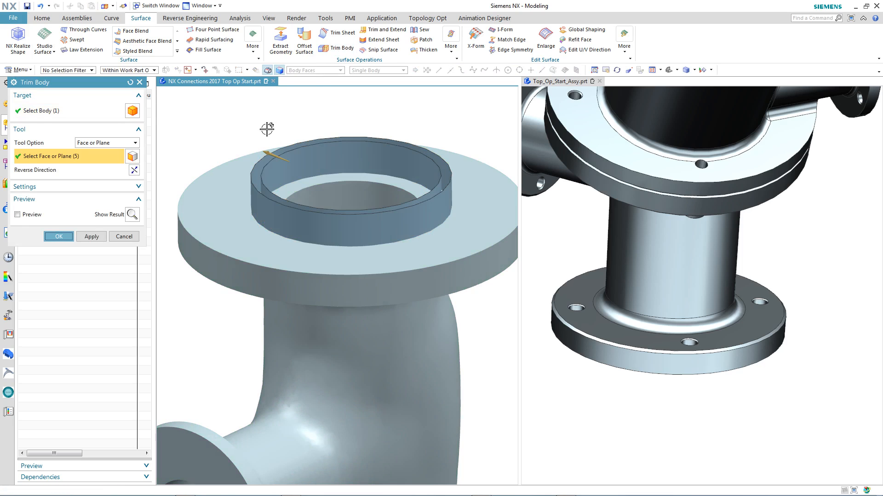
{"action": "middle_click", "coordinate": [267, 129]}
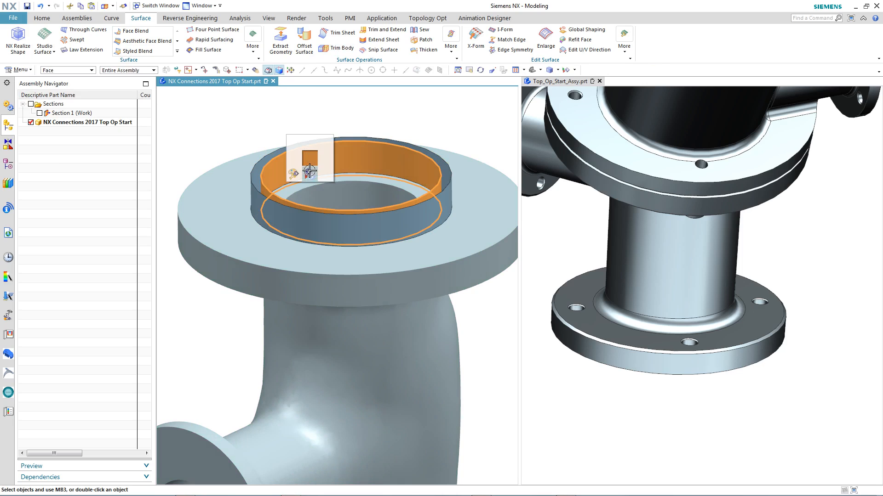
{"action": "right_click_drag", "start_coordinate": [309, 171], "coordinate": [309, 176]}
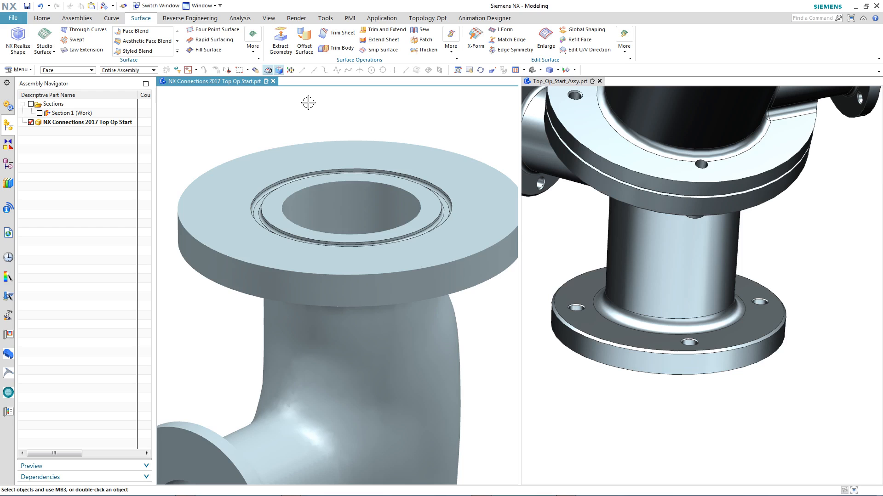
Step: Subtract four 6 mm countersunk holes, 7 mm countersink, 120°, 50 mm deep, at the lower flange's circle centres, and hide the pasted face
{"action": "middle_click_drag", "start_coordinate": [308, 102], "coordinate": [226, 266]}
{"action": "left_click", "coordinate": [42, 18]}
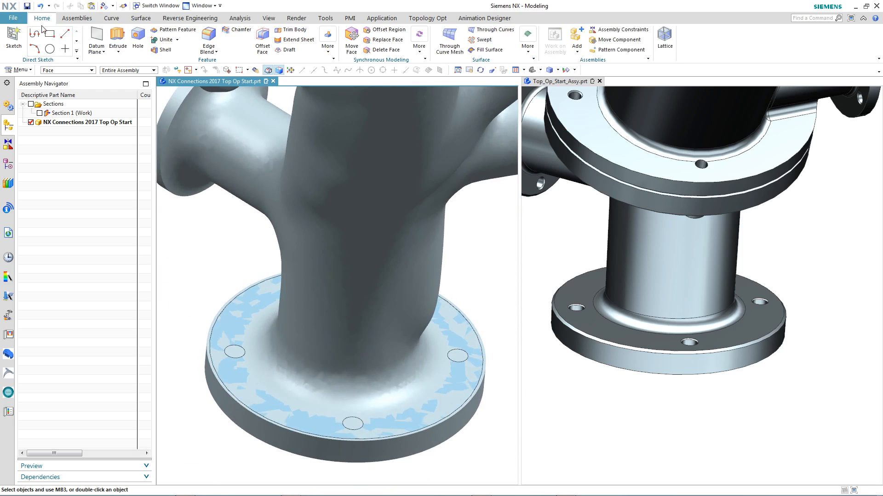
{"action": "left_click", "coordinate": [138, 39]}
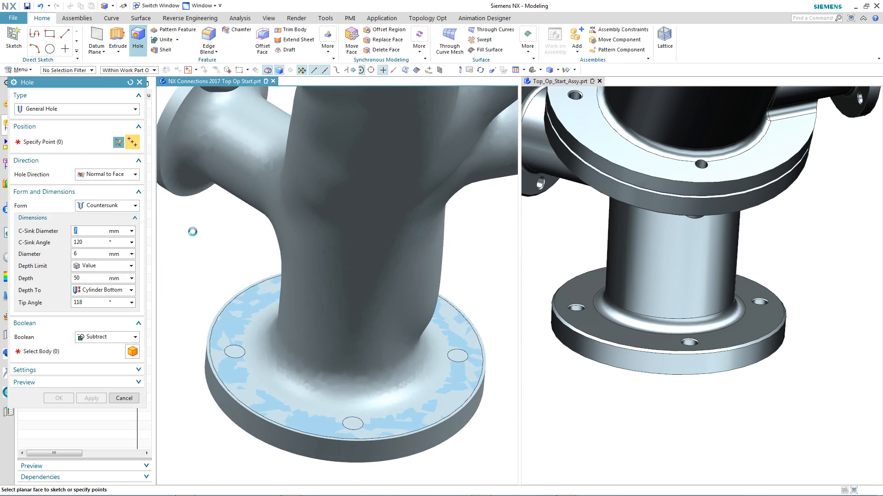
{"action": "left_click", "coordinate": [235, 352]}
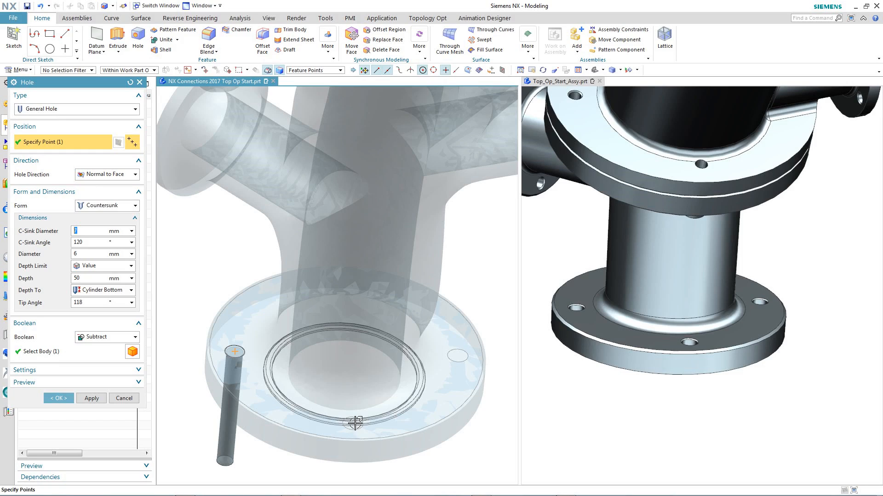
{"action": "left_click", "coordinate": [353, 424]}
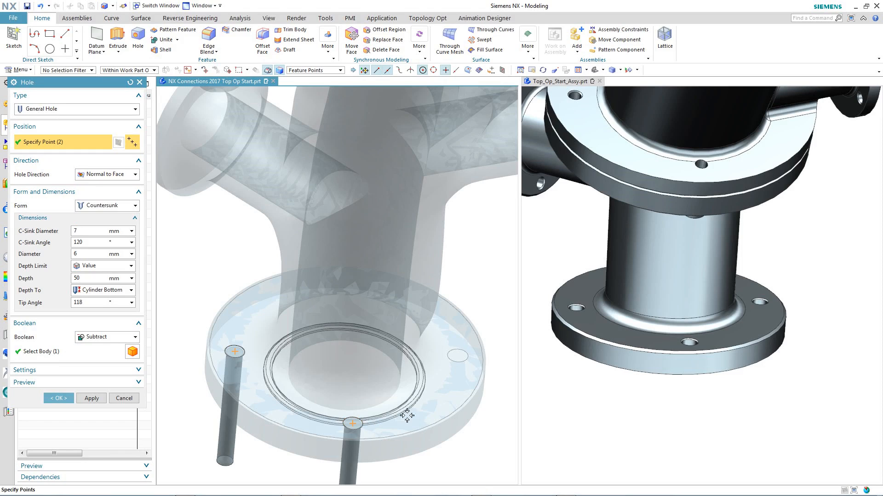
{"action": "left_click", "coordinate": [460, 358]}
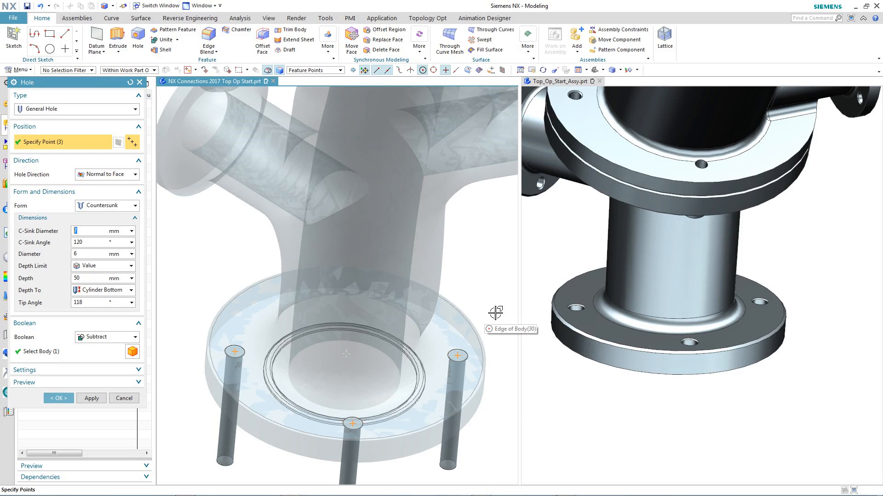
{"action": "middle_click_drag", "start_coordinate": [498, 309], "coordinate": [449, 315]}
{"action": "left_click", "coordinate": [446, 314]}
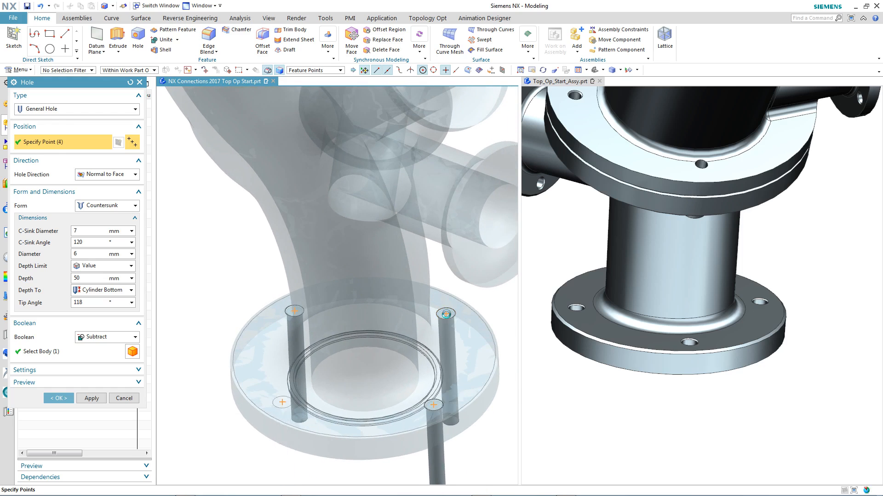
{"action": "middle_click", "coordinate": [223, 286]}
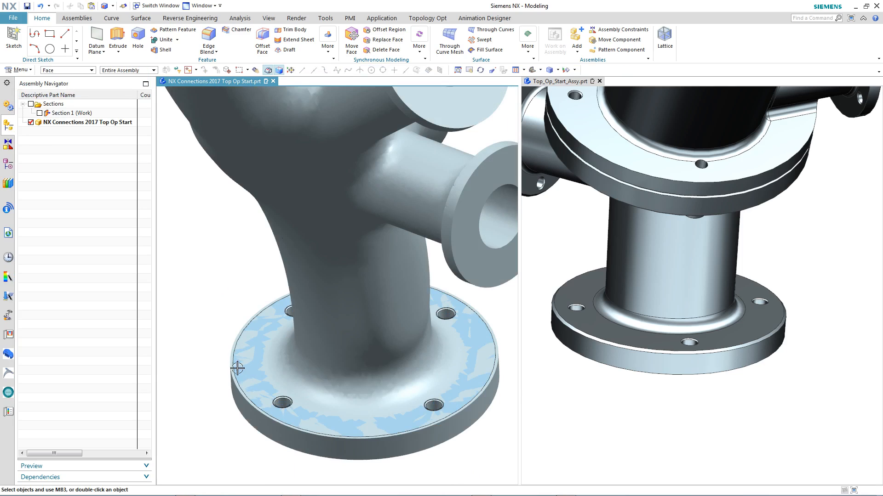
{"action": "left_click", "coordinate": [254, 377]}
{"action": "key", "text": "Escape"}
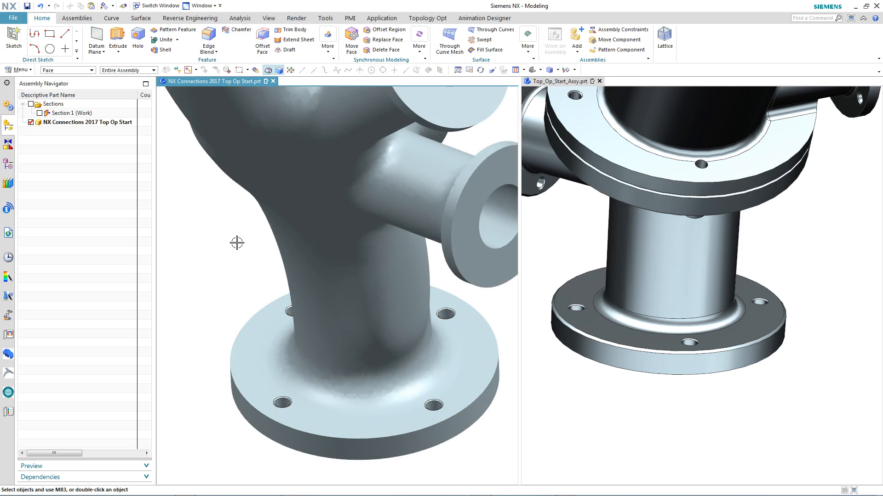
Step: Open the convergent manifold body for editing in Polygon Modeling
{"action": "middle_click_drag", "start_coordinate": [219, 240], "coordinate": [218, 240]}
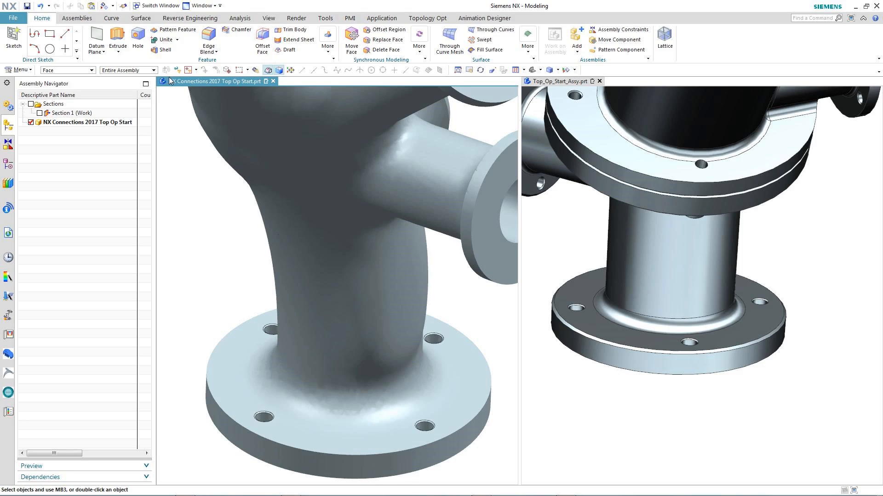
{"action": "left_click", "coordinate": [189, 18]}
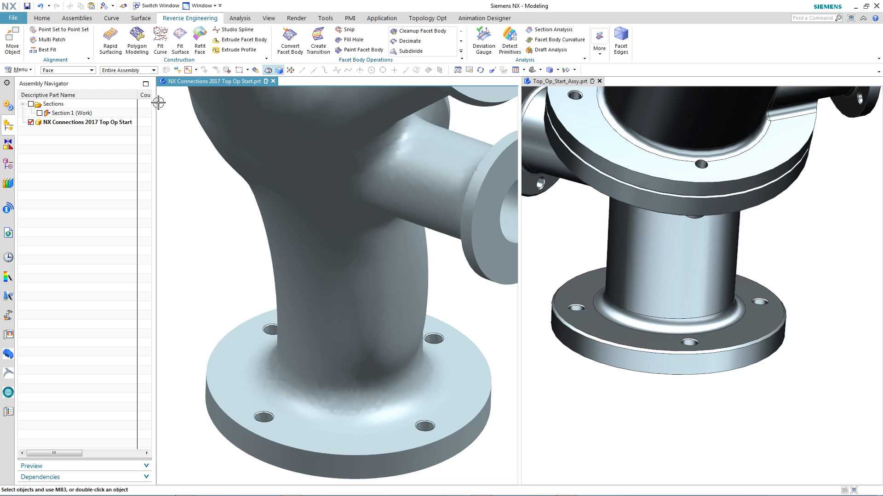
{"action": "left_click", "coordinate": [138, 46]}
{"action": "left_click", "coordinate": [264, 184]}
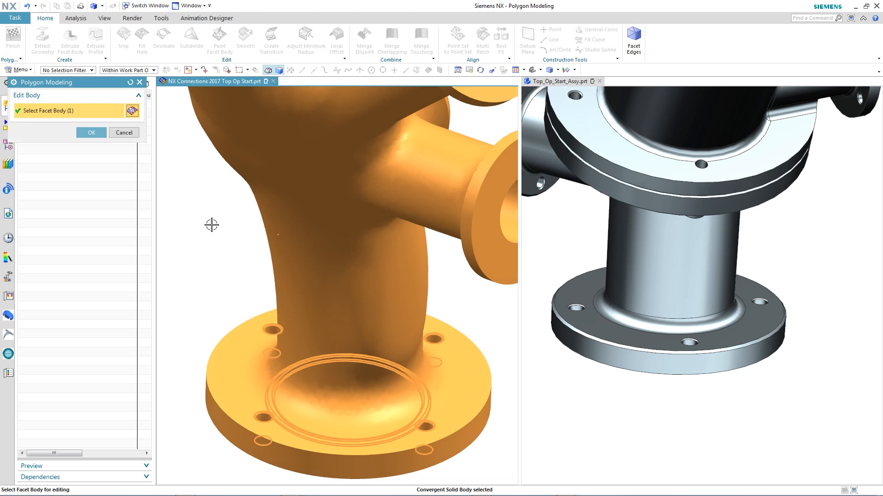
{"action": "middle_click", "coordinate": [208, 228]}
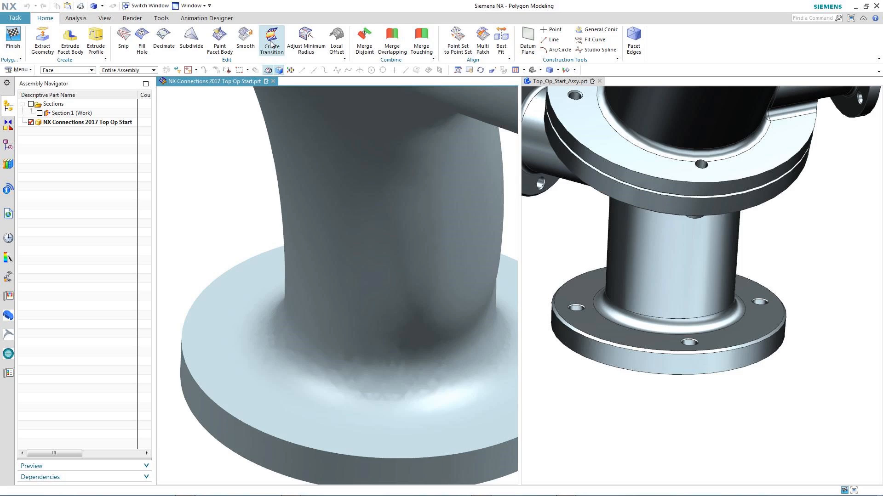
Step: Create a closed flat transition with a 1 mm distance around the upper outer edge of the lower flange
{"action": "left_click", "coordinate": [272, 45]}
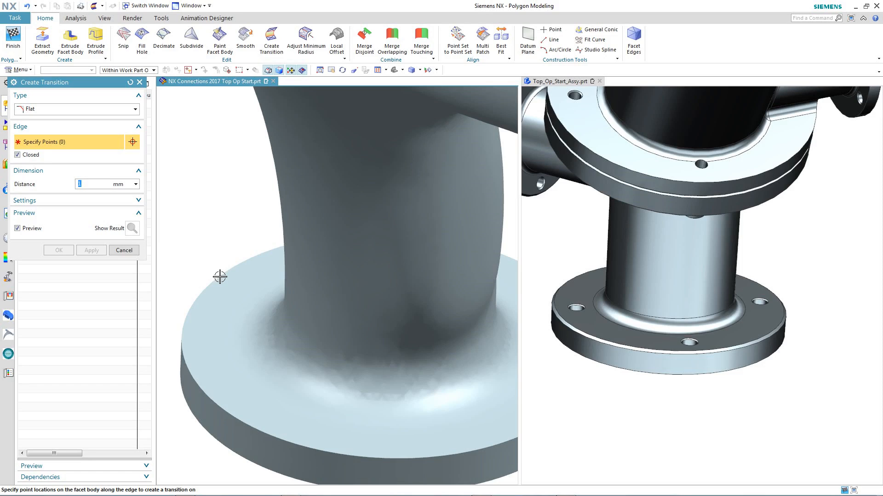
{"action": "left_click", "coordinate": [220, 276]}
{"action": "middle_click_drag", "start_coordinate": [219, 457], "coordinate": [316, 438], "text": "shift"}
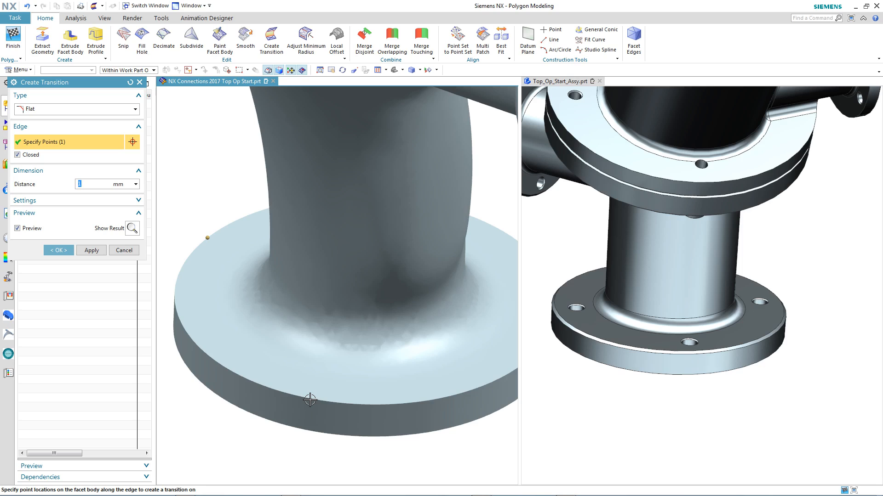
{"action": "left_click", "coordinate": [311, 400]}
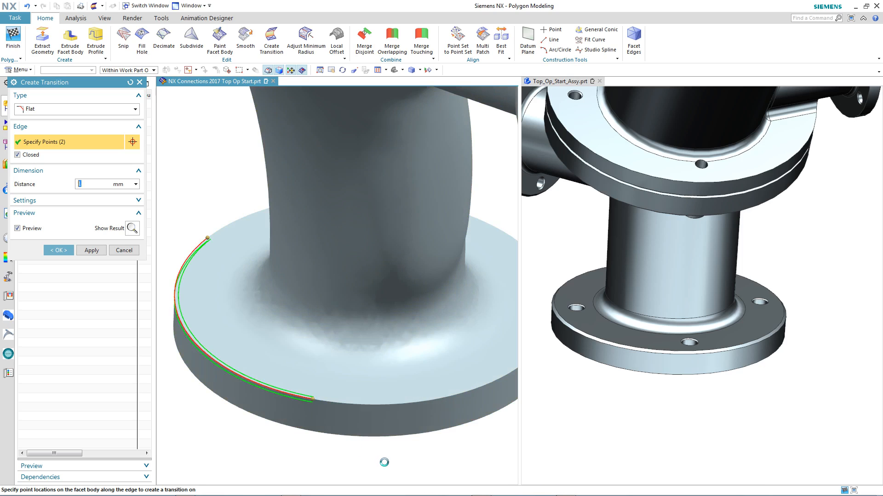
{"action": "middle_click_drag", "start_coordinate": [386, 464], "coordinate": [465, 327]}
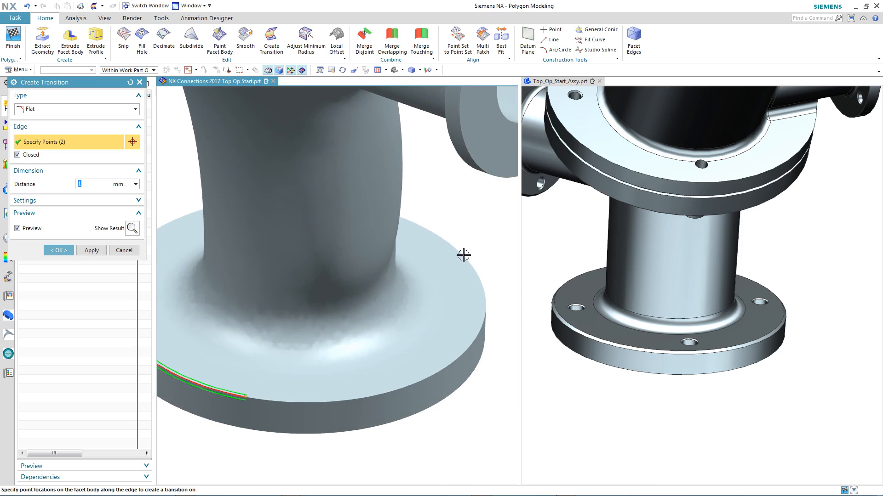
{"action": "left_click", "coordinate": [464, 255]}
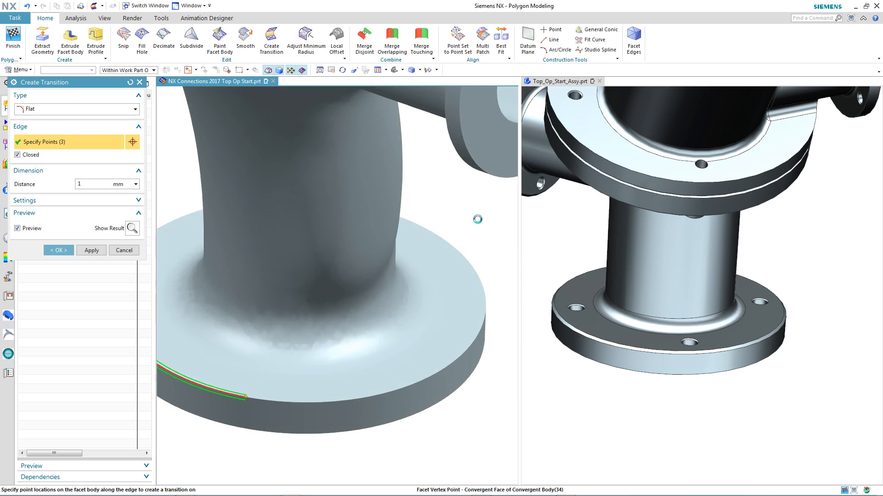
{"action": "middle_click_drag", "start_coordinate": [477, 219], "coordinate": [197, 207]}
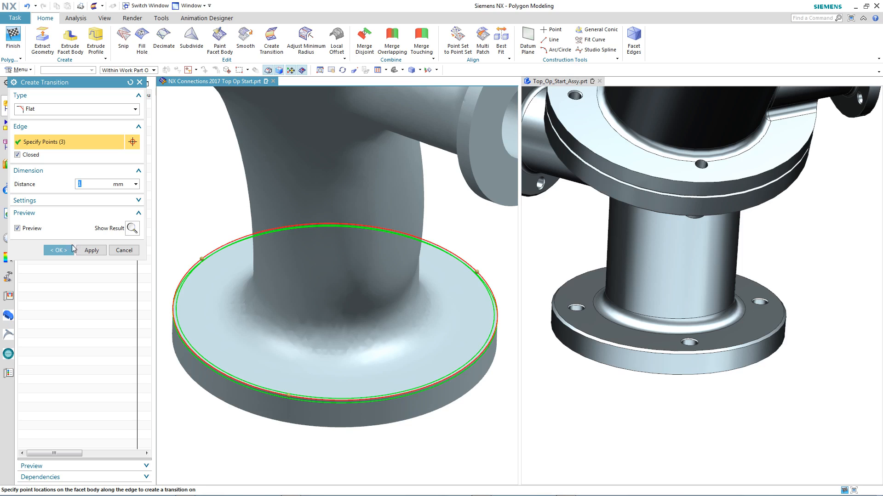
{"action": "left_click", "coordinate": [60, 251]}
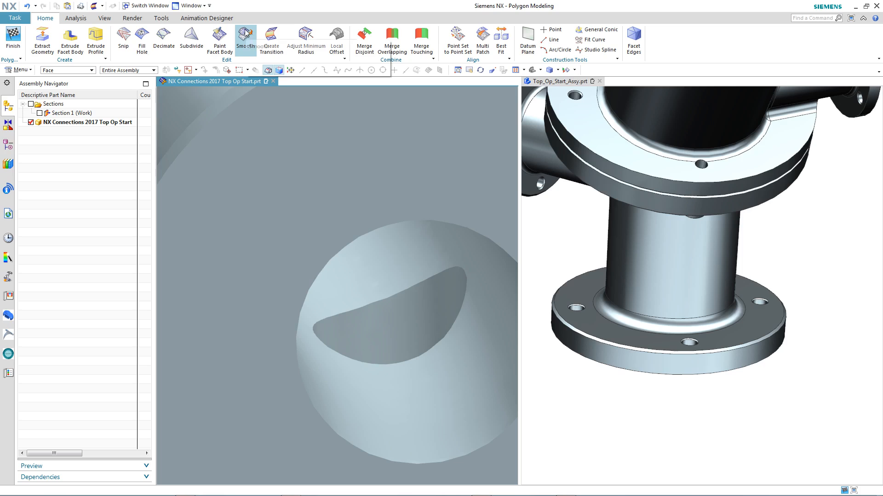
Step: Create a closed round transition with a 1 mm radius around the edge of the crescent-shaped opening inside the manifold body
{"action": "left_click", "coordinate": [272, 31]}
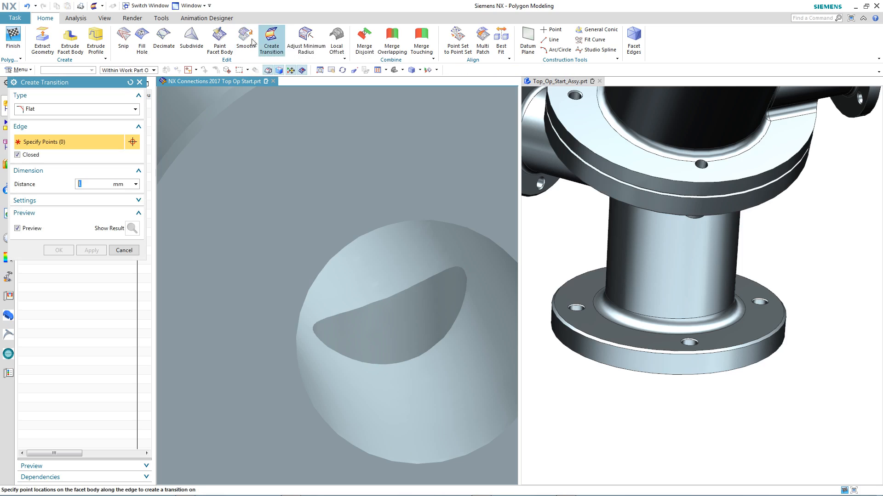
{"action": "left_click", "coordinate": [79, 109]}
{"action": "left_click", "coordinate": [54, 120]}
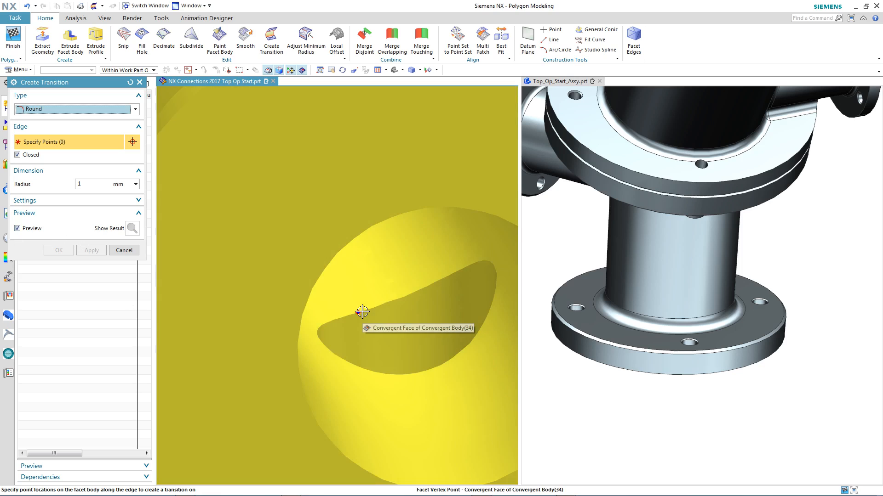
{"action": "left_click", "coordinate": [358, 313]}
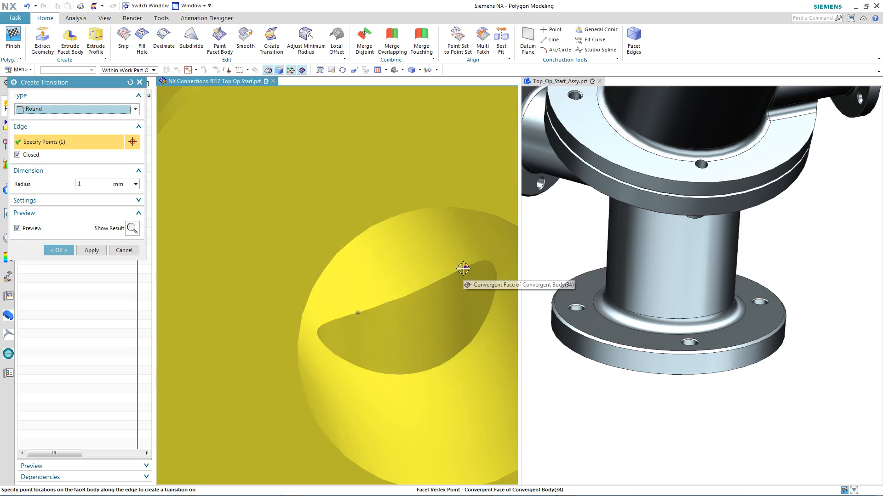
{"action": "left_click", "coordinate": [463, 269]}
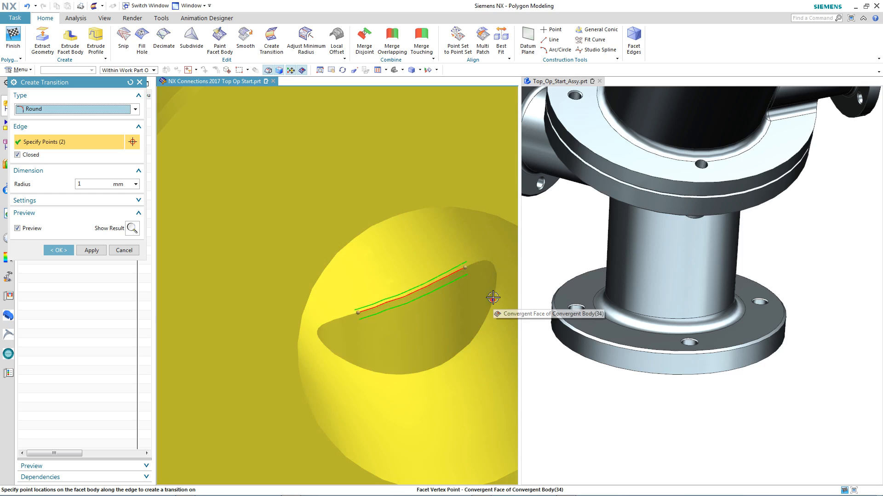
{"action": "left_click", "coordinate": [492, 298]}
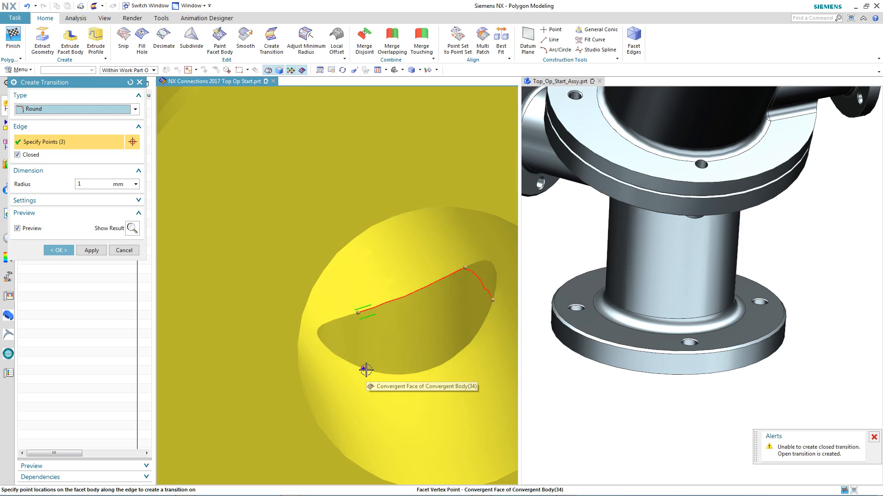
{"action": "left_click", "coordinate": [366, 370]}
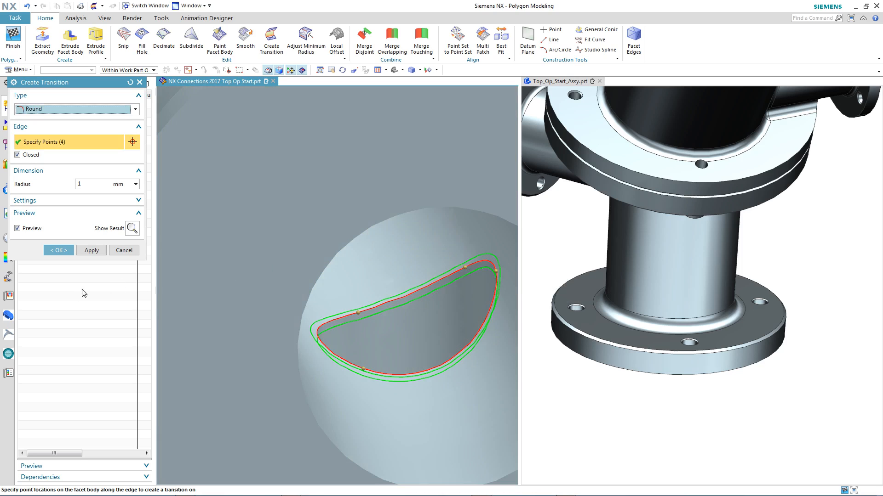
{"action": "left_click", "coordinate": [60, 251]}
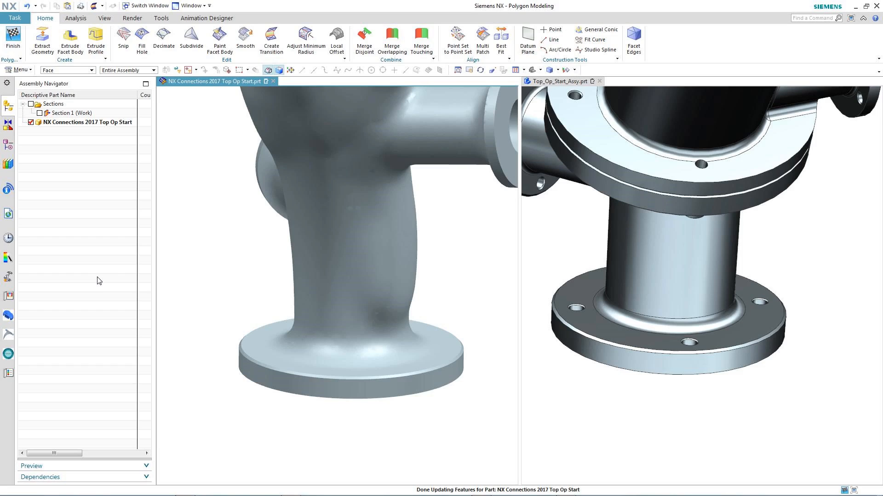
Step: Finish Polygon Modeling and show the part's model history, with the whole convergent manifold and the original assembly in view for comparison
{"action": "middle_click_drag", "start_coordinate": [165, 289], "coordinate": [188, 251]}
{"action": "left_click", "coordinate": [14, 47]}
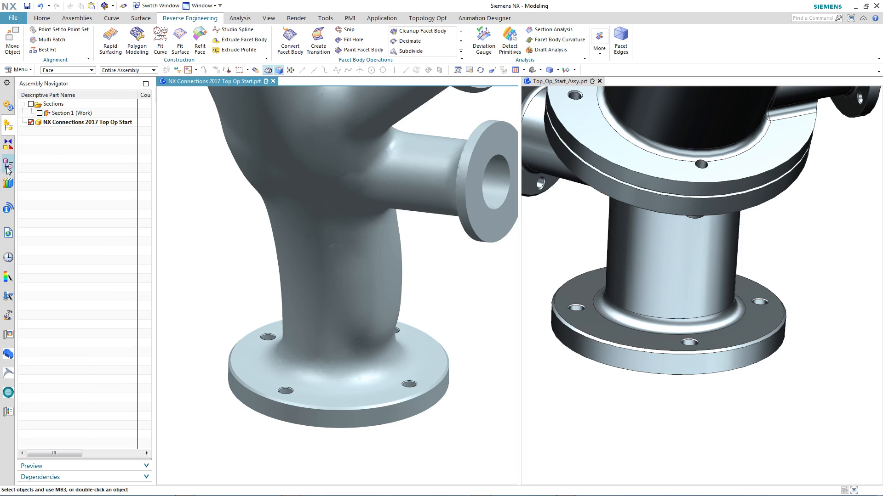
{"action": "left_click", "coordinate": [8, 164]}
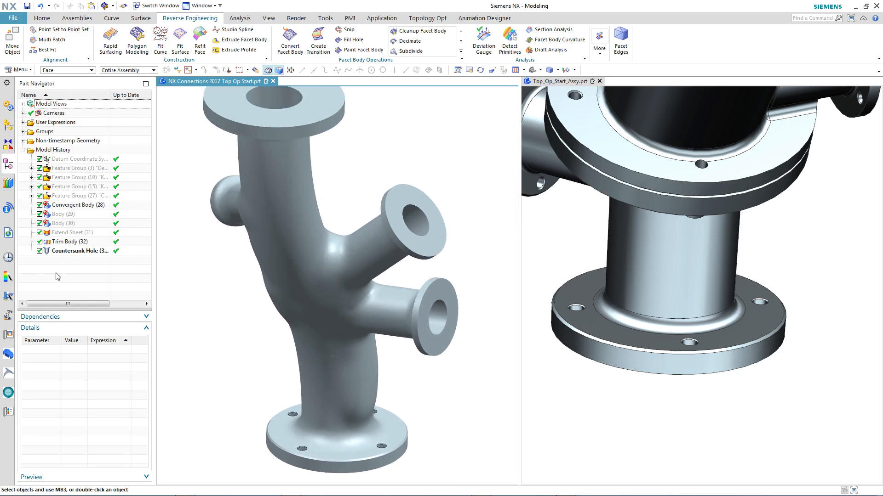
{"action": "middle_click_drag", "start_coordinate": [650, 355], "coordinate": [596, 451]}
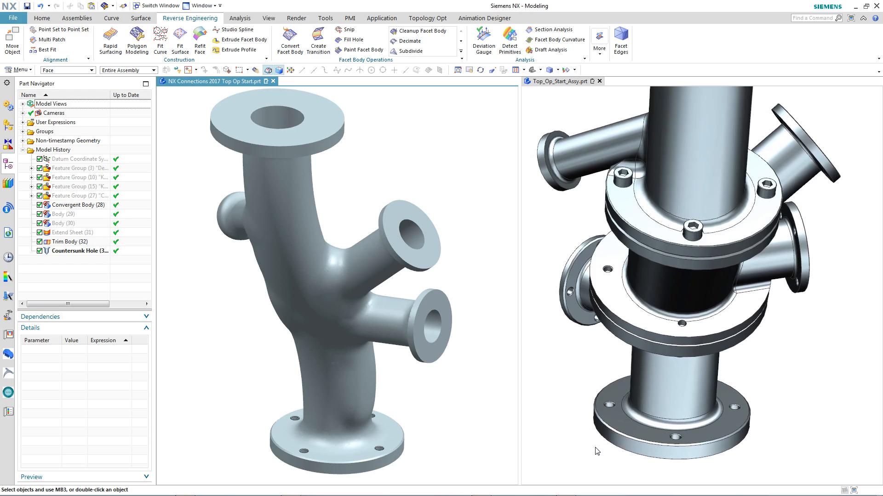
{"action": "scroll", "coordinate": [596, 451], "scroll_direction": "down", "scroll_amount": 4}
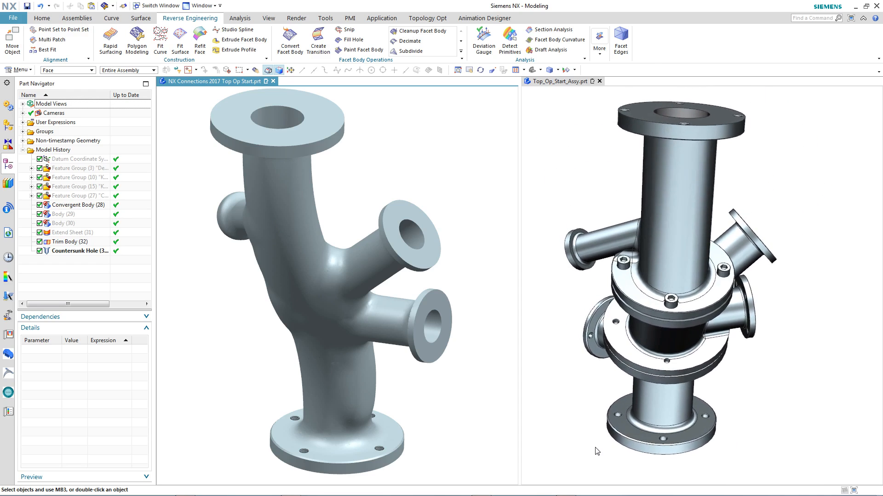
{"action": "middle_click_drag", "start_coordinate": [473, 419], "coordinate": [479, 414]}
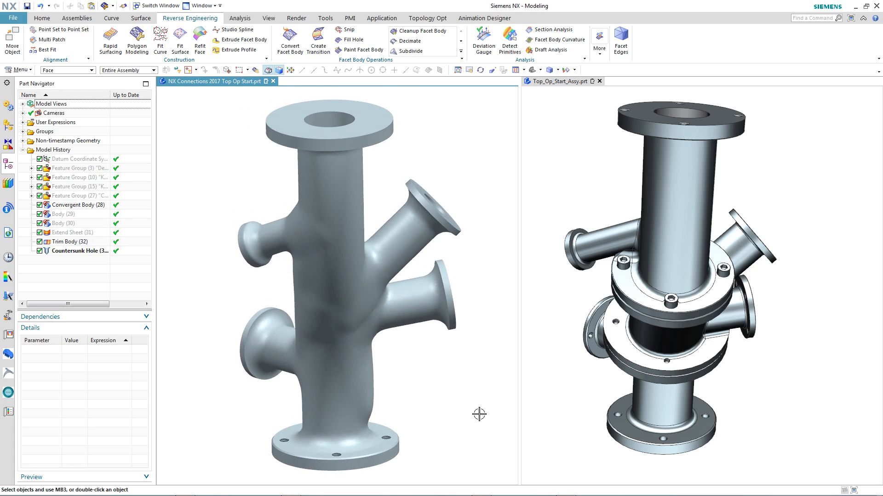